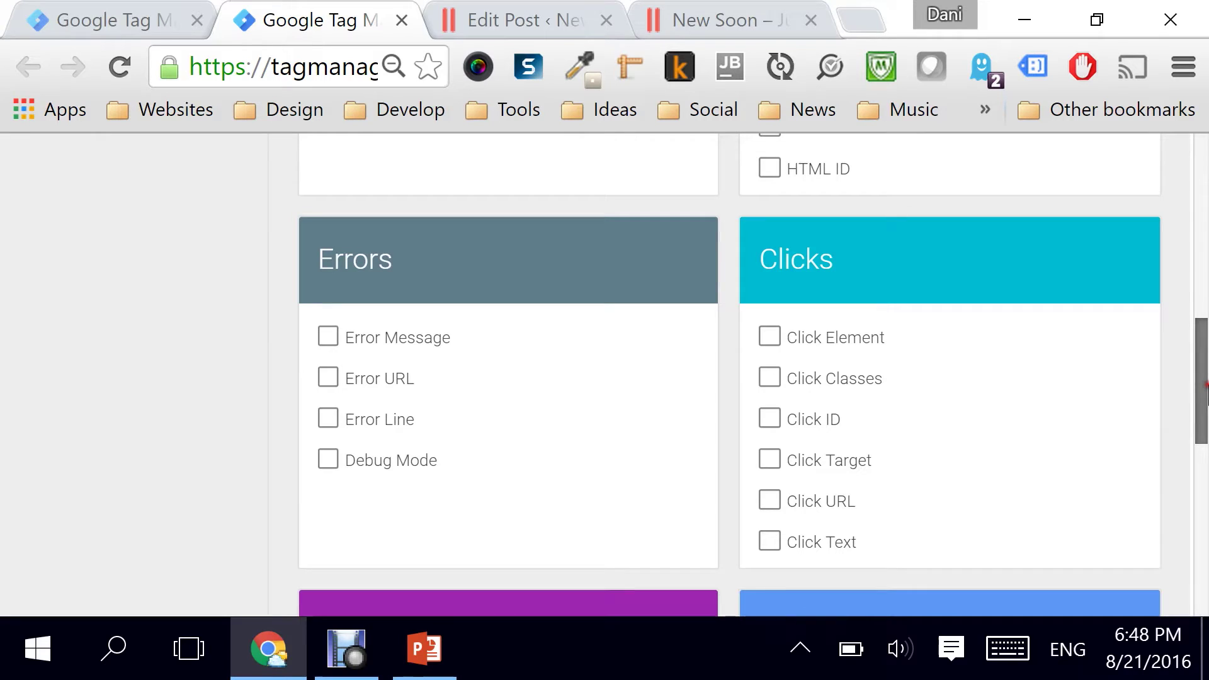
# - Enable all six built-in click variables: Click Element, Click Classes, Click ID, Click Target, Click URL and Click Text
pyautogui.click(769, 339)
pyautogui.click(770, 379)
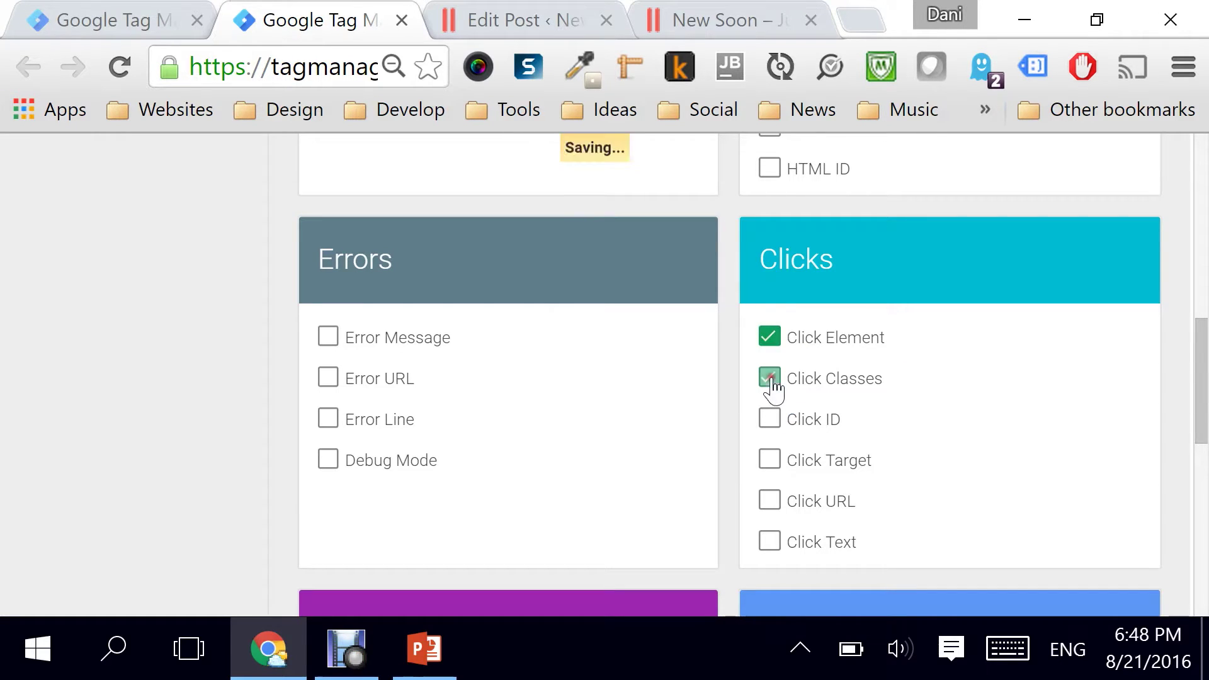
pyautogui.click(770, 420)
pyautogui.click(770, 460)
pyautogui.click(770, 501)
pyautogui.click(769, 542)
# - Create a new tag and name it "GAU Tag - Downloads PDF"
pyautogui.moveTo(1203, 399); pyautogui.dragTo(1199, 323)
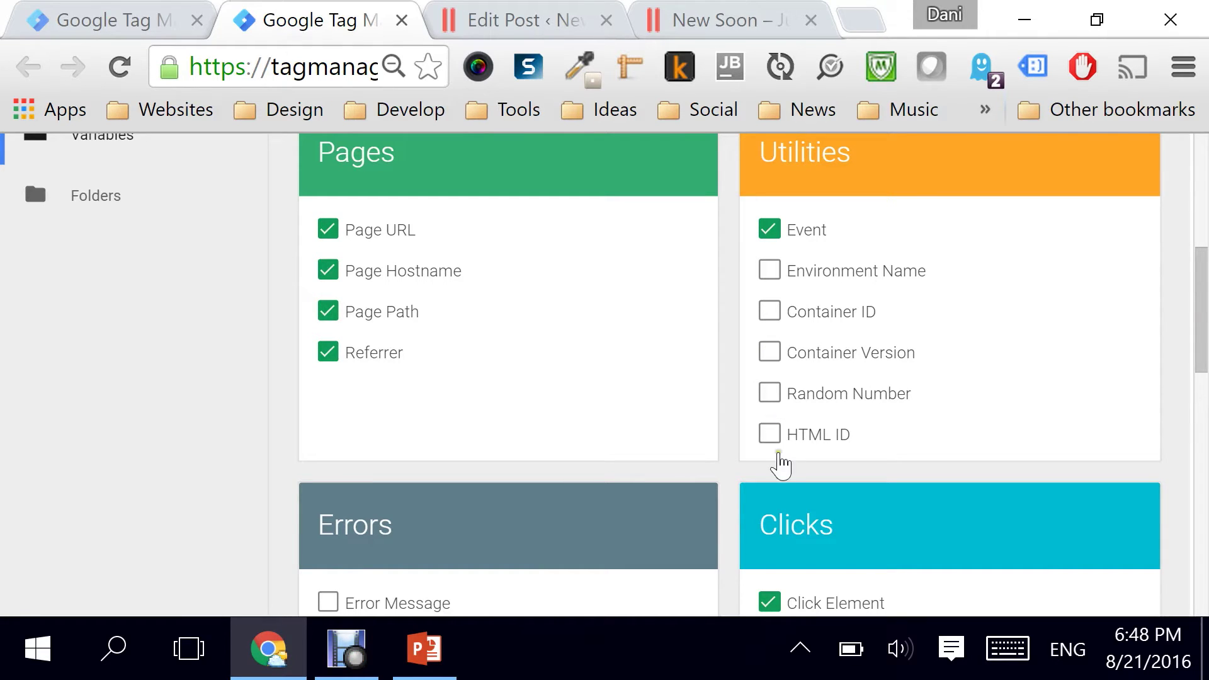
pyautogui.moveTo(1204, 315); pyautogui.dragTo(1200, 227)
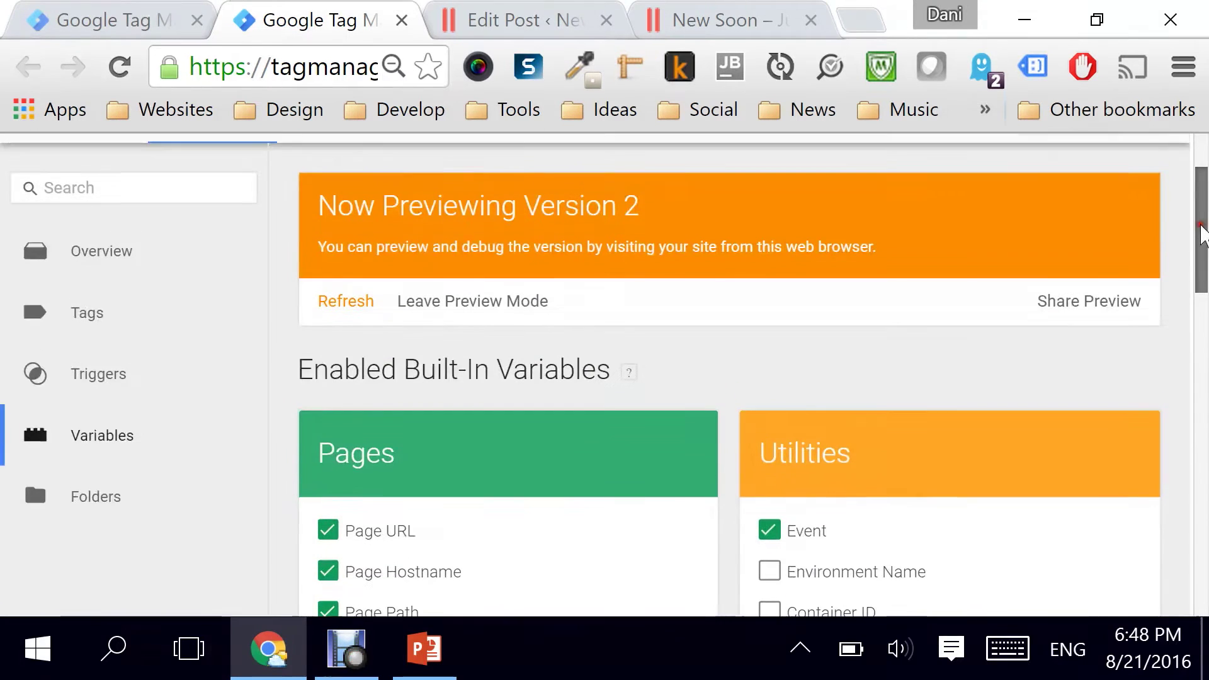
pyautogui.click(89, 329)
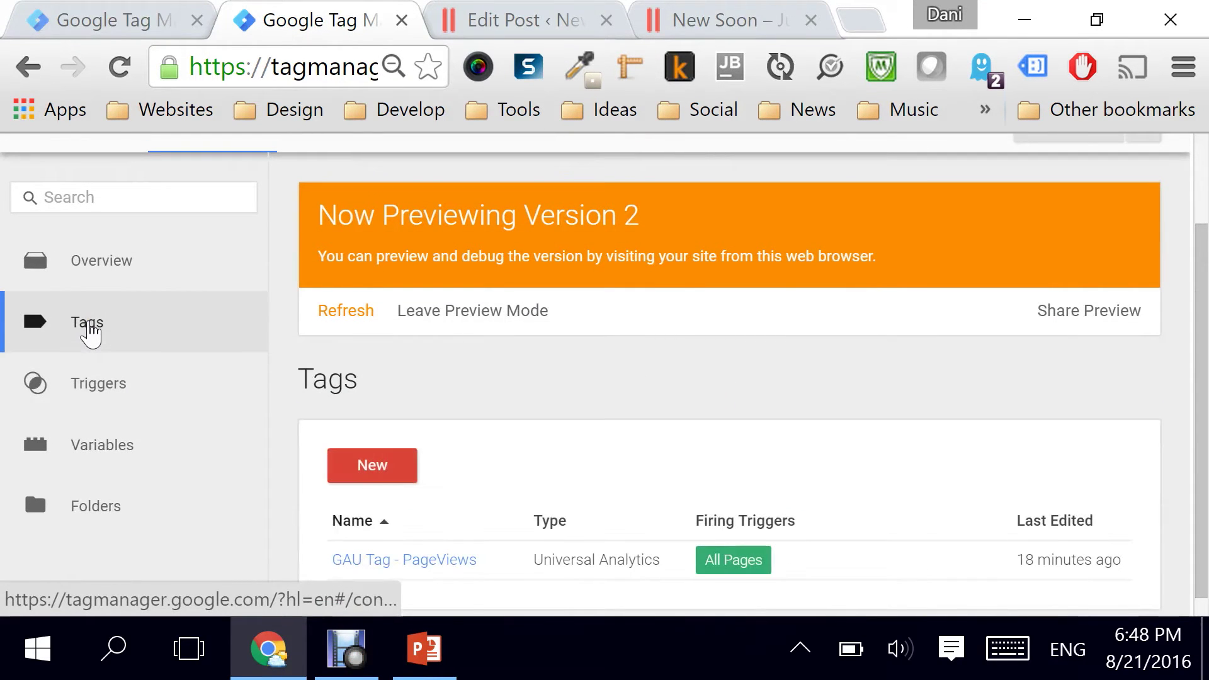
pyautogui.click(378, 474)
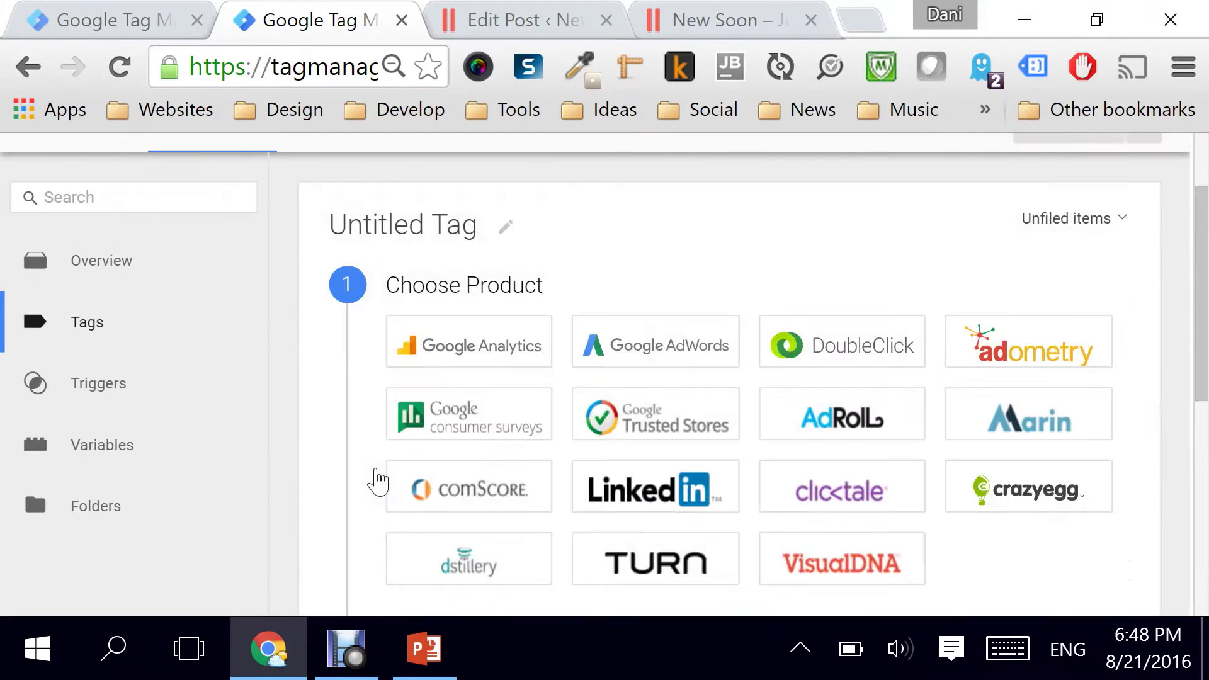
pyautogui.click(410, 225)
pyautogui.moveTo(479, 225); pyautogui.dragTo(318, 233)
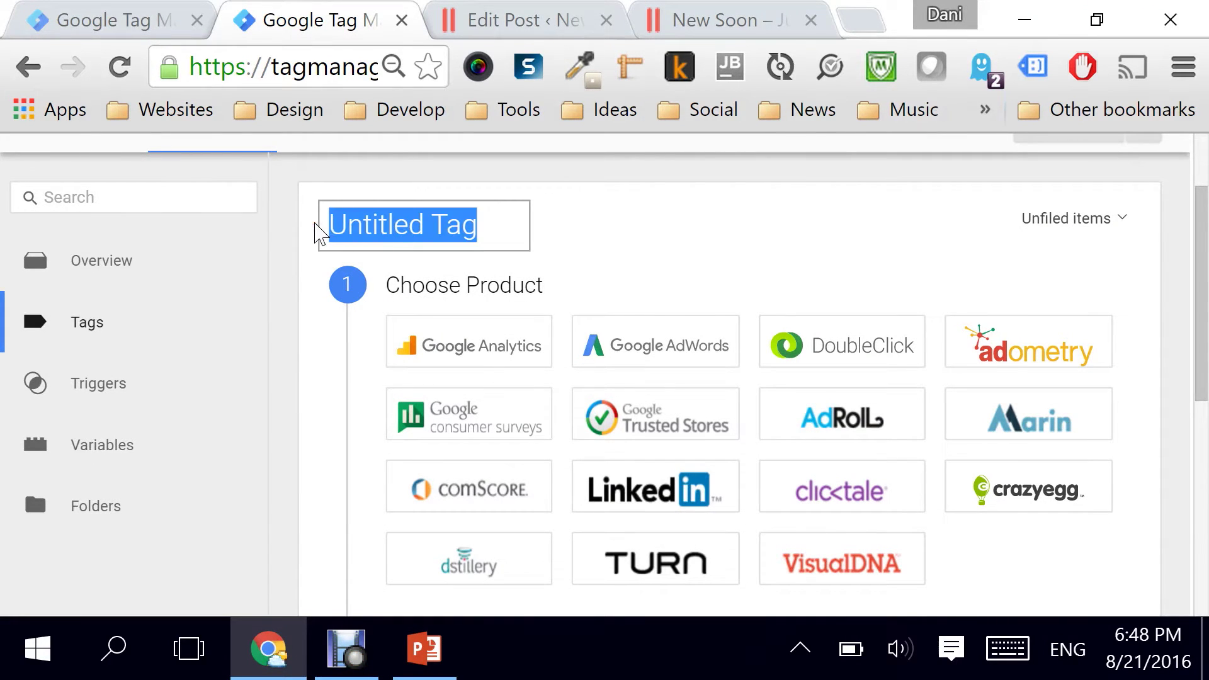
pyautogui.write('G')
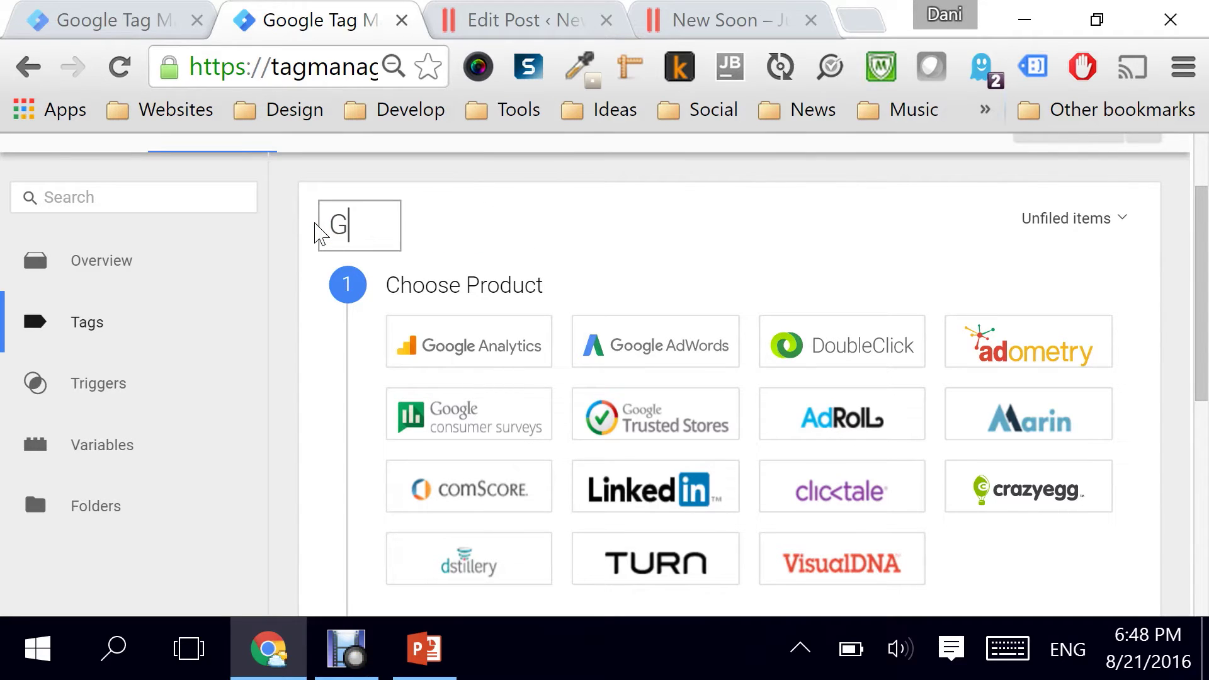
pyautogui.write('AU Tag')
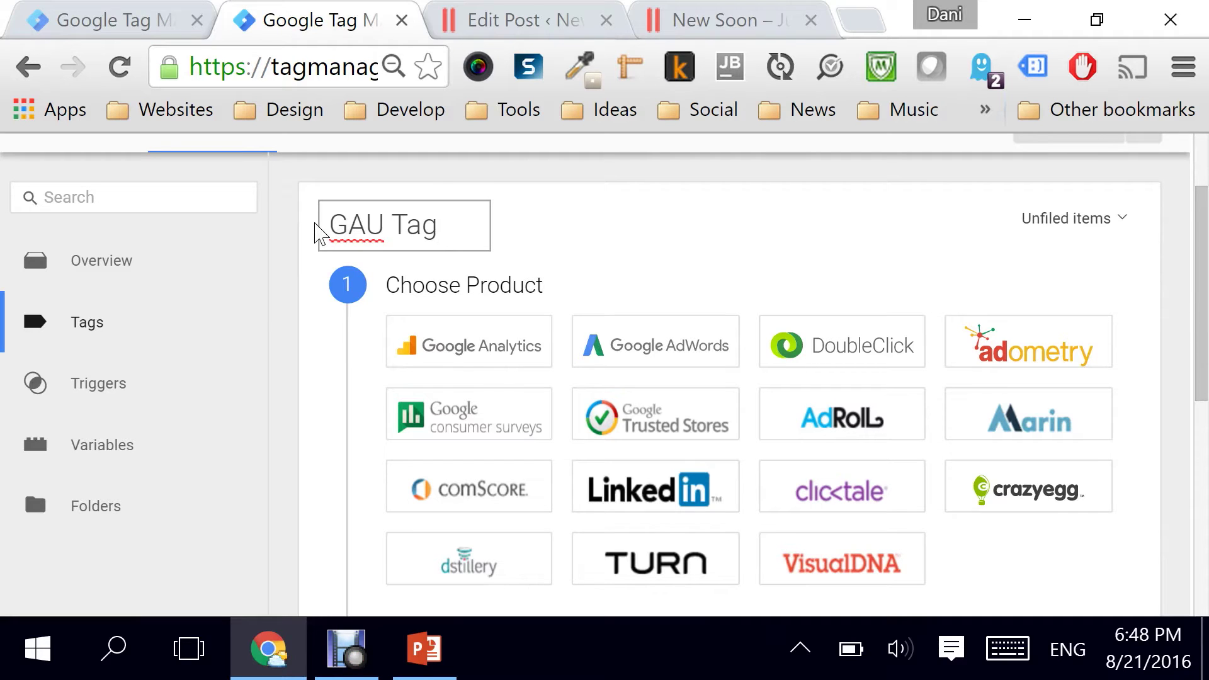
pyautogui.write(' - Download')
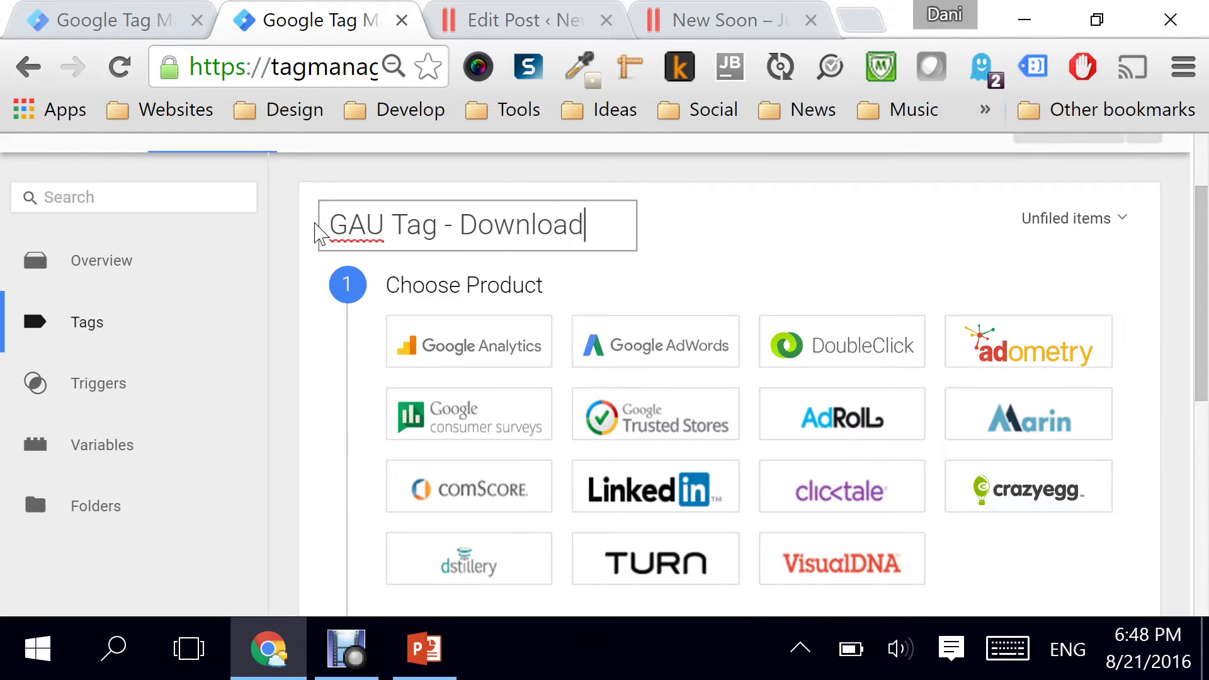
pyautogui.write('s PDF')
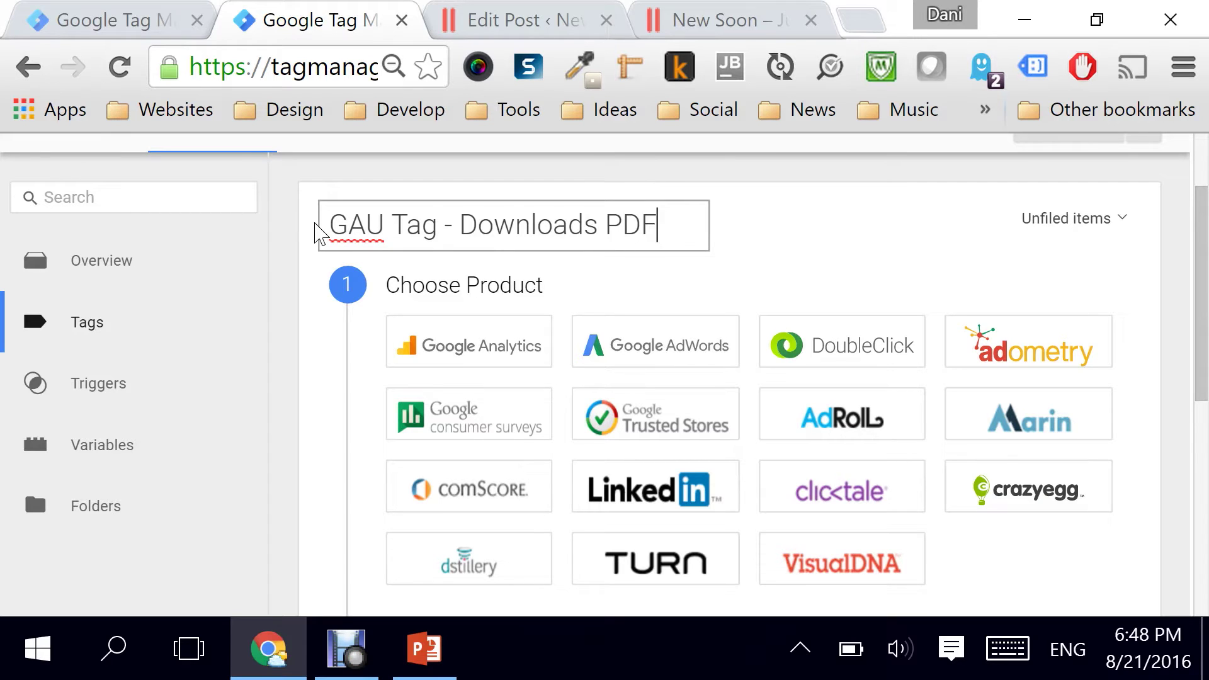
# - Choose Google Analytics as the tag's product and Universal Analytics as its tag type
pyautogui.click(451, 349)
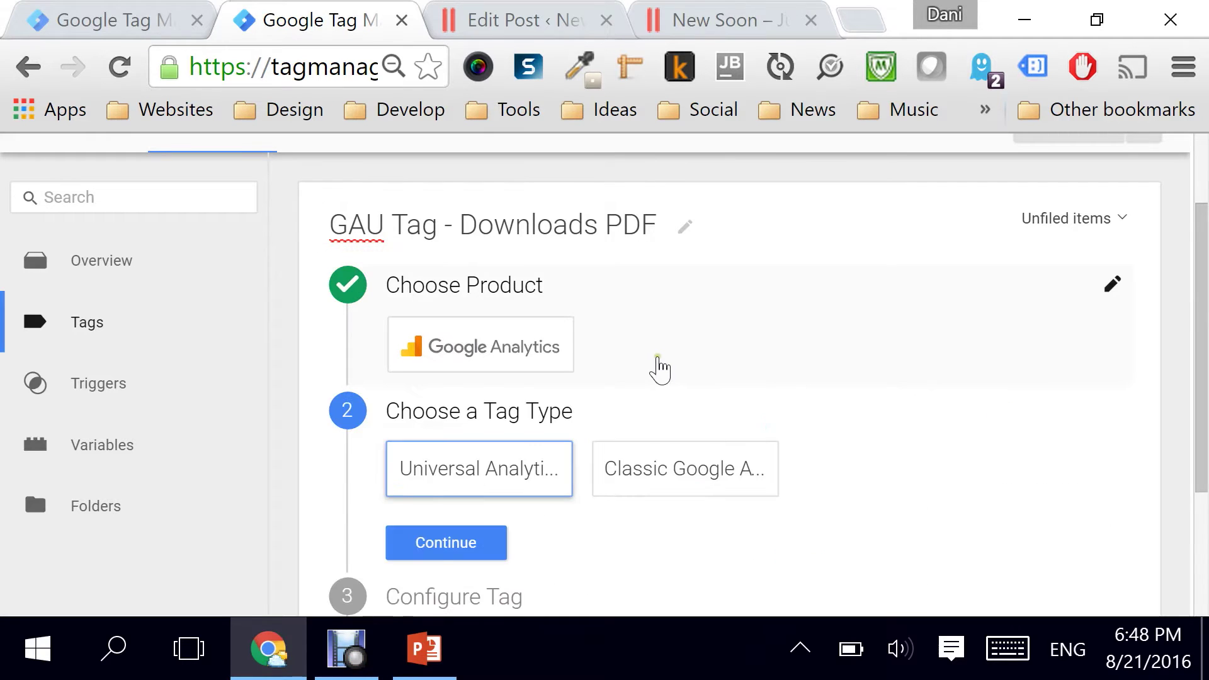
pyautogui.scroll(-3, 655, 369)
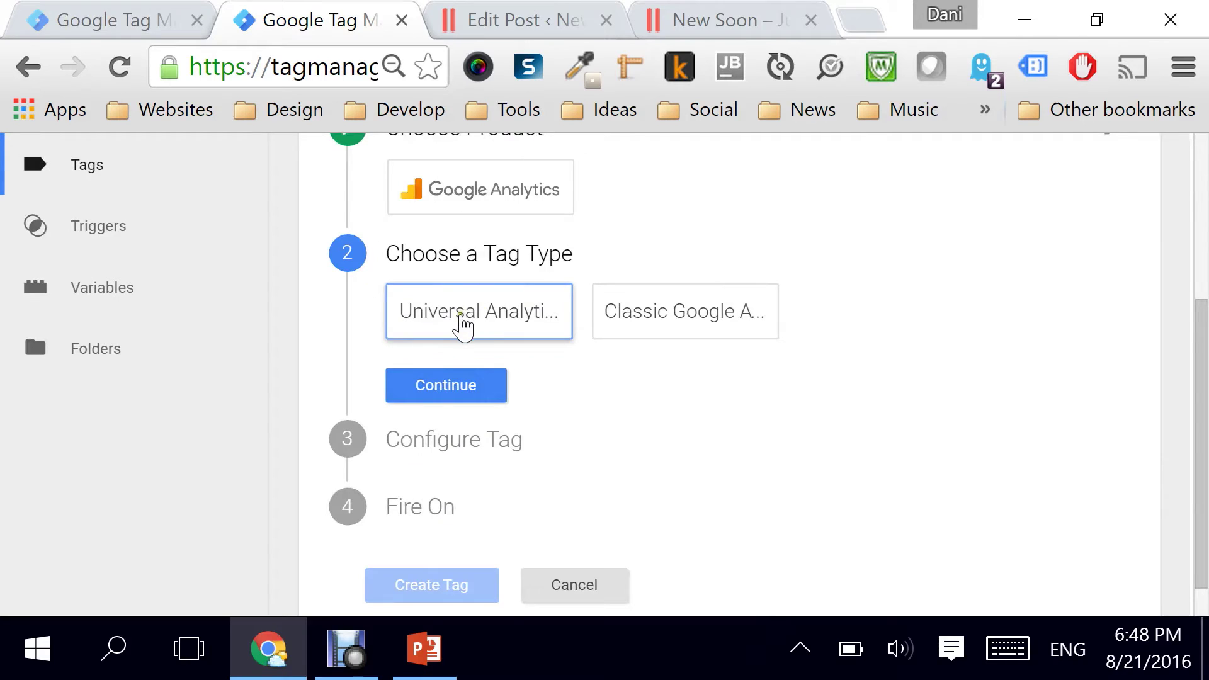
pyautogui.click(463, 325)
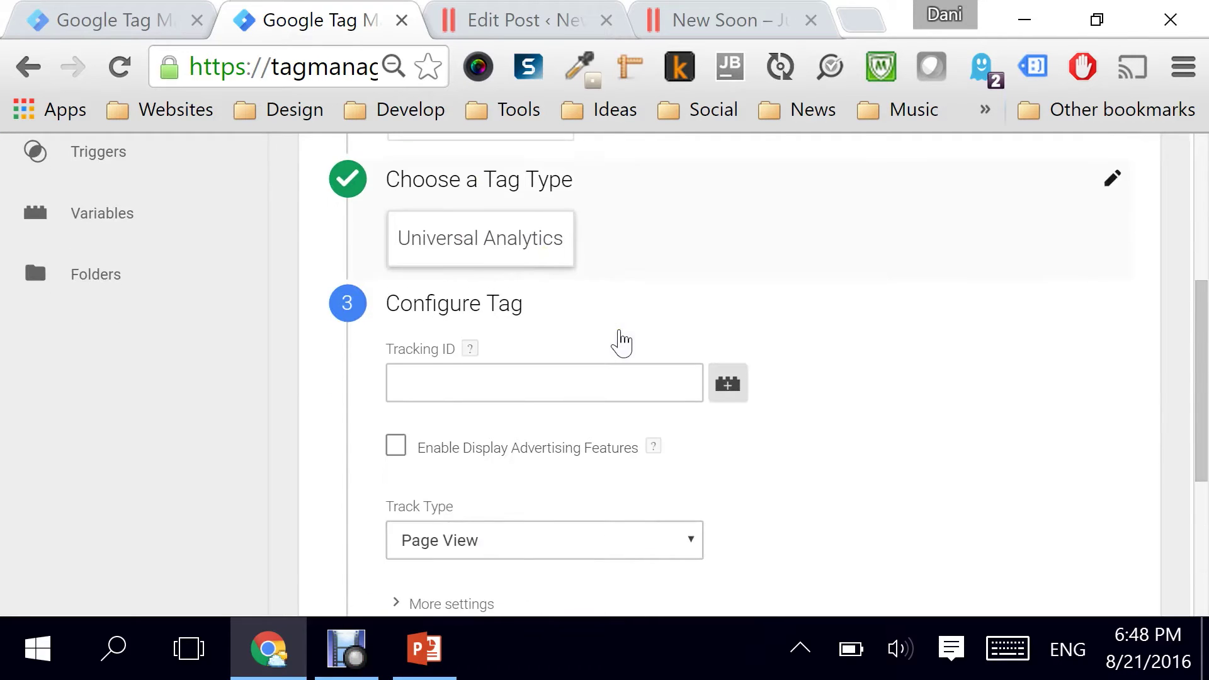
# - Set the Tracking ID to the {{gaTrackingID}} variable and enable Display Advertising Features
pyautogui.click(406, 228)
pyautogui.write('{')
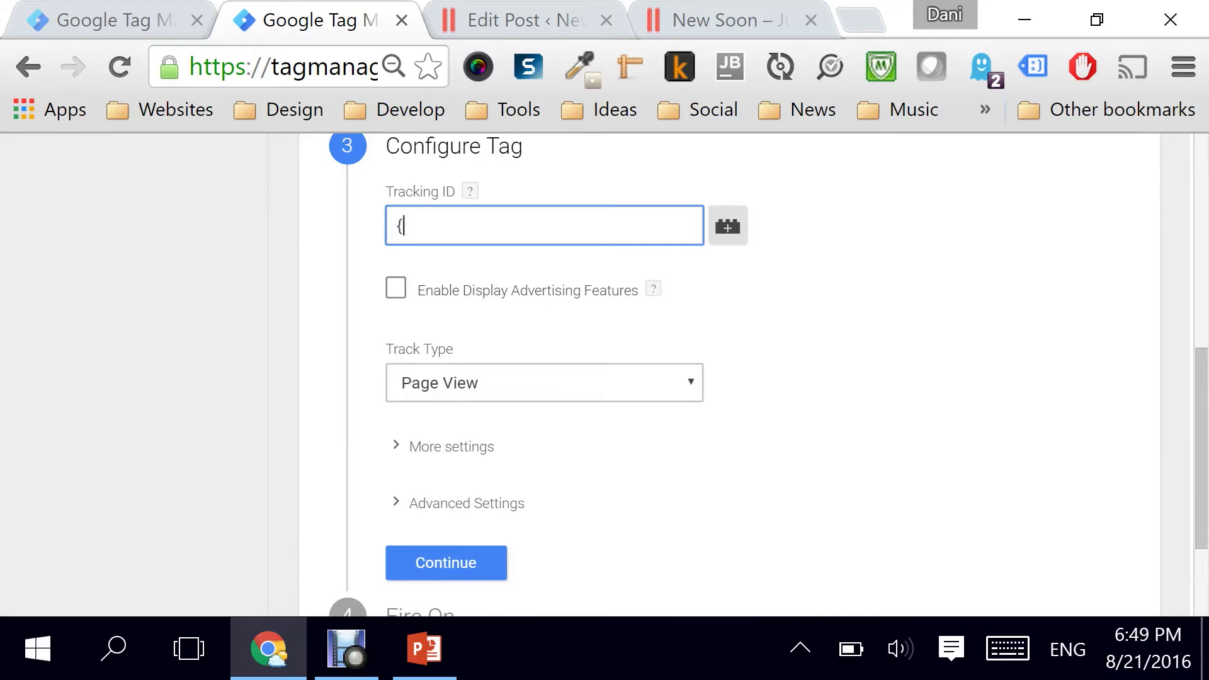
pyautogui.write('{g')
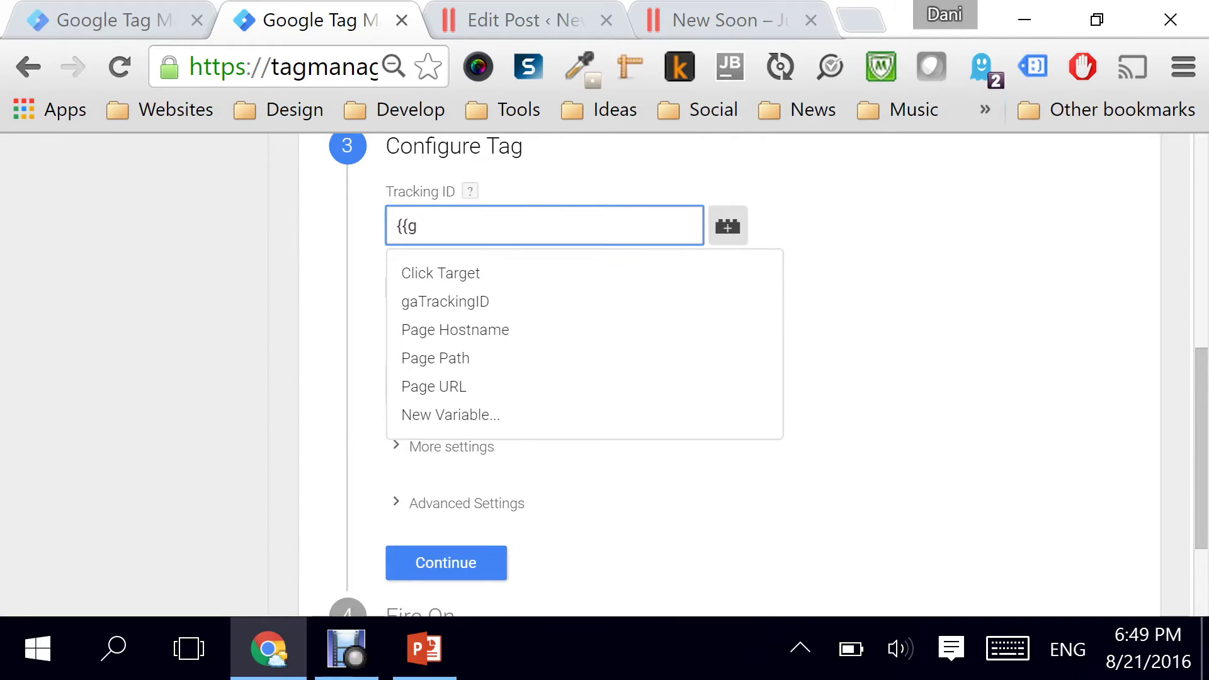
pyautogui.click(451, 309)
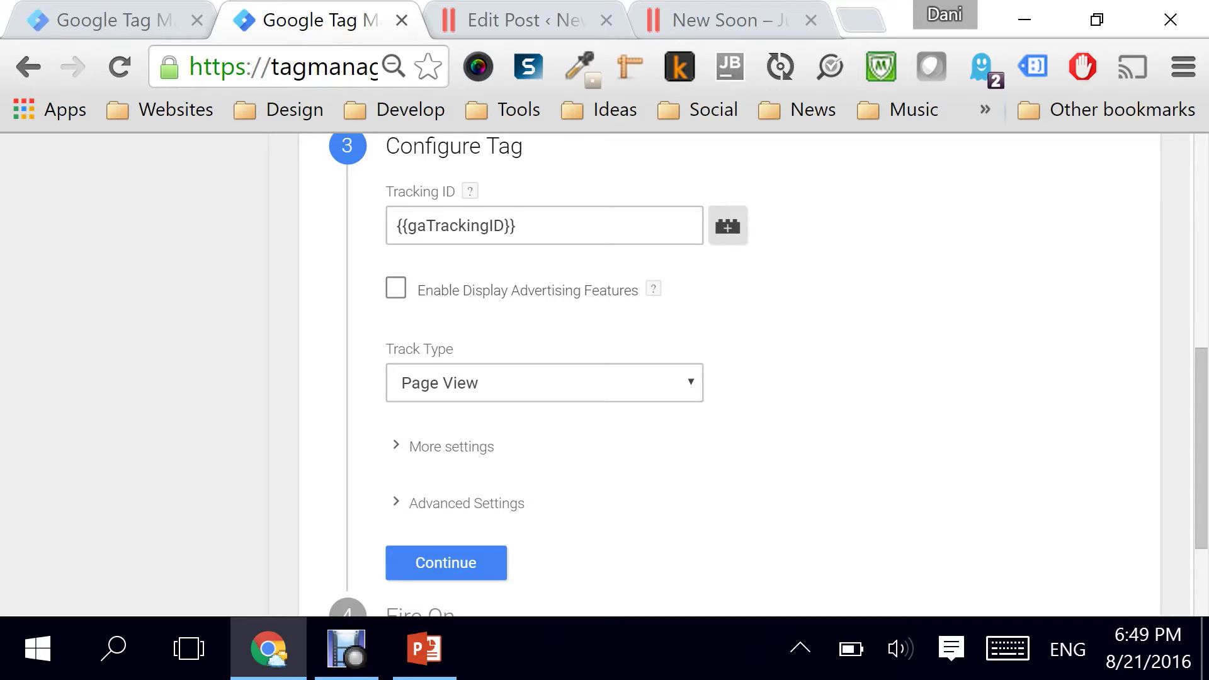
pyautogui.click(395, 292)
# - Set the tag's Track Type to Event
pyautogui.scroll(-3, 612, 347)
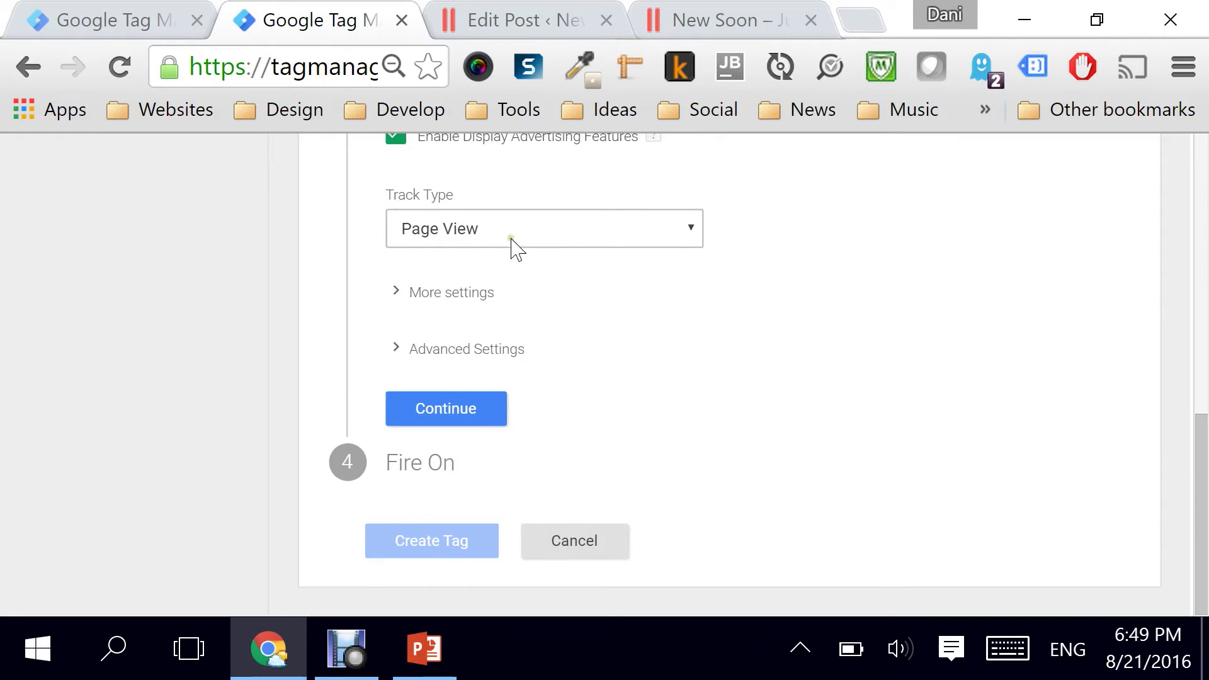
pyautogui.click(513, 238)
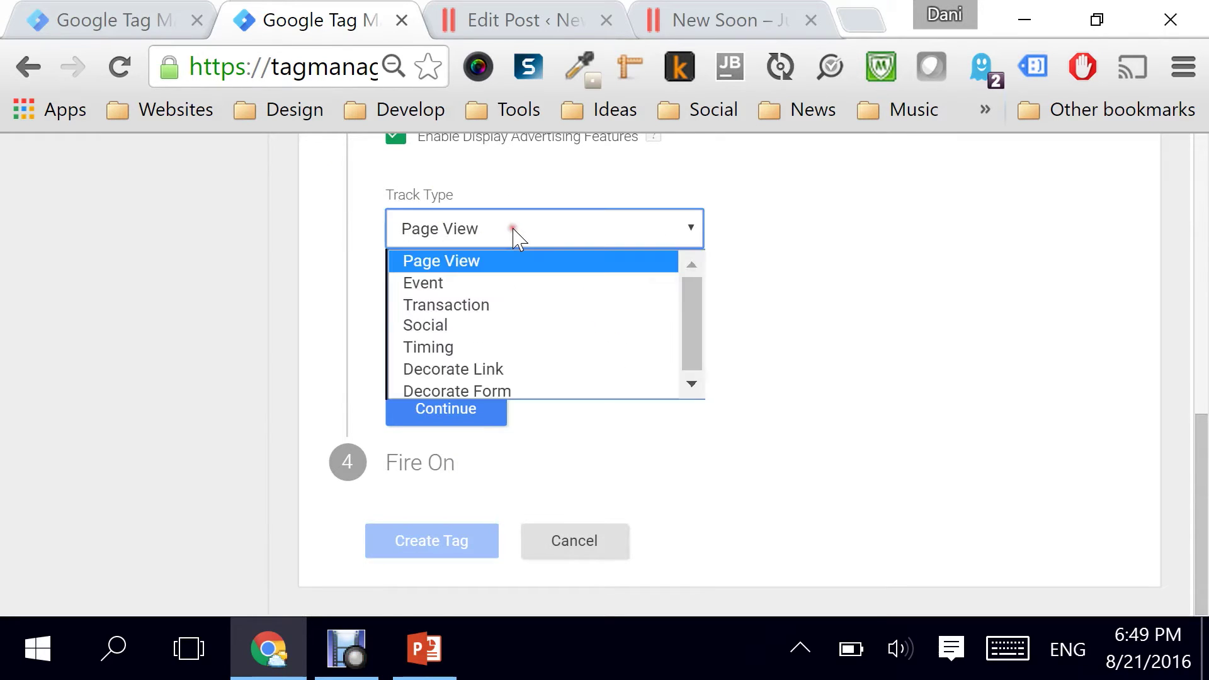
pyautogui.click(459, 285)
# - Fill in the event tracking parameters with category "Downloads", action "PDF Downloads" and label {{Click Text}}
pyautogui.scroll(-3, 628, 282)
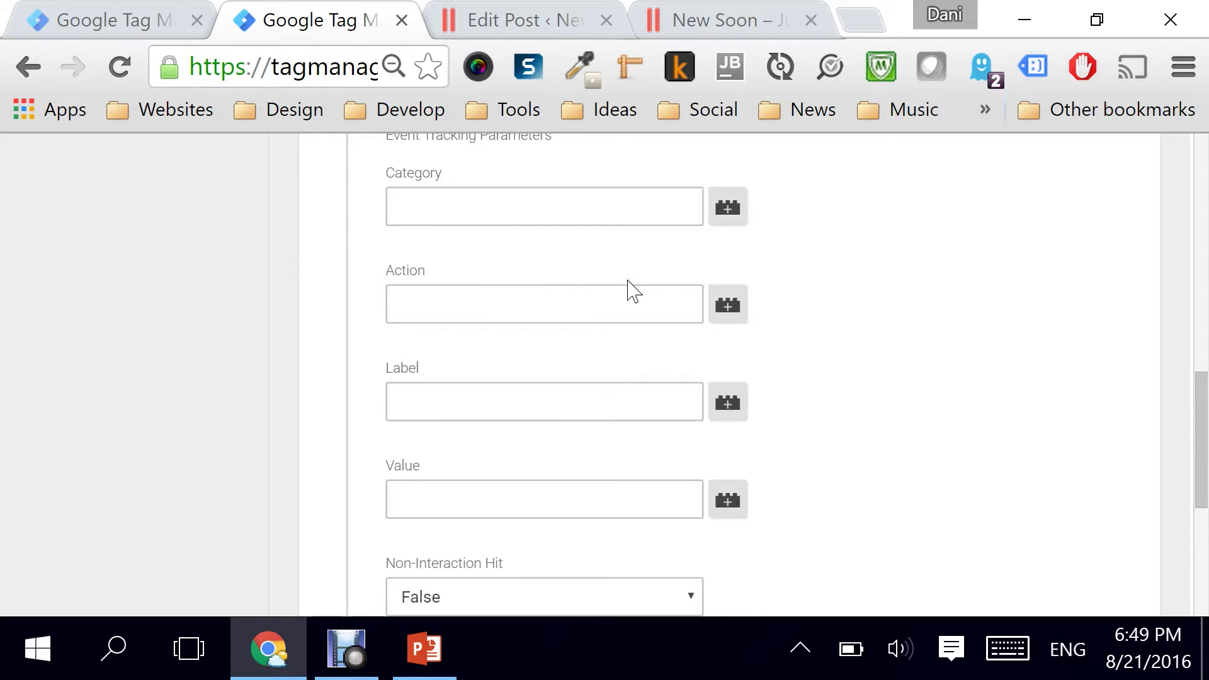
pyautogui.click(397, 204)
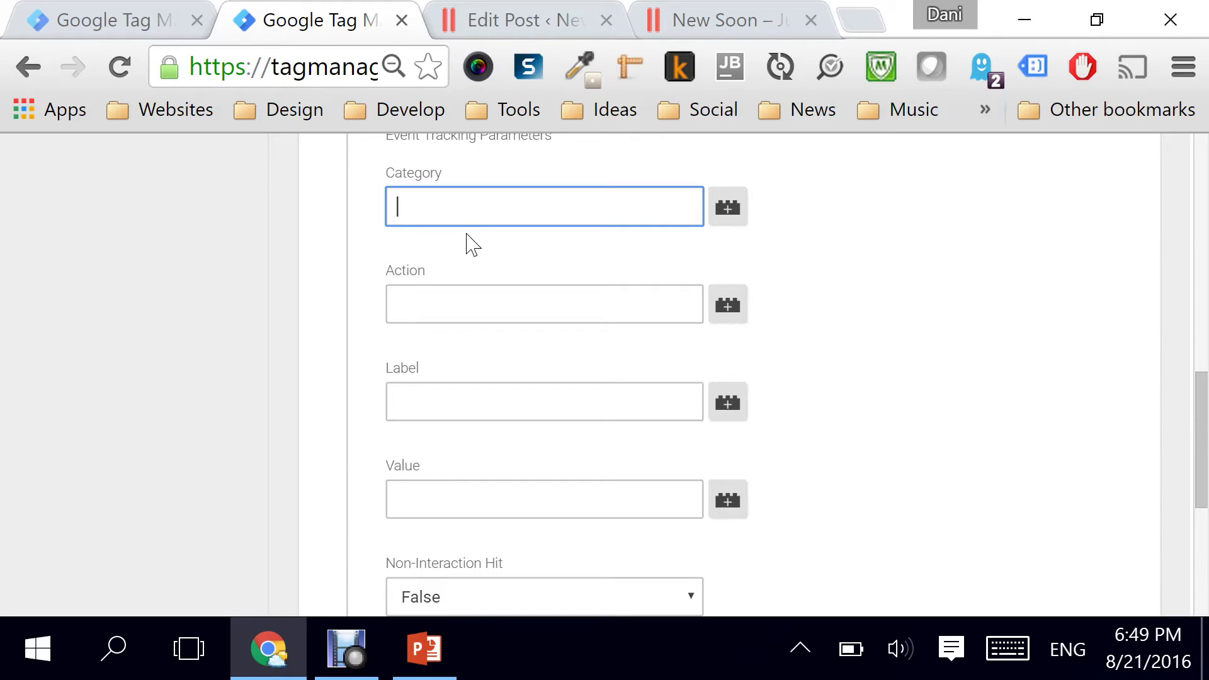
pyautogui.write('wnloads')
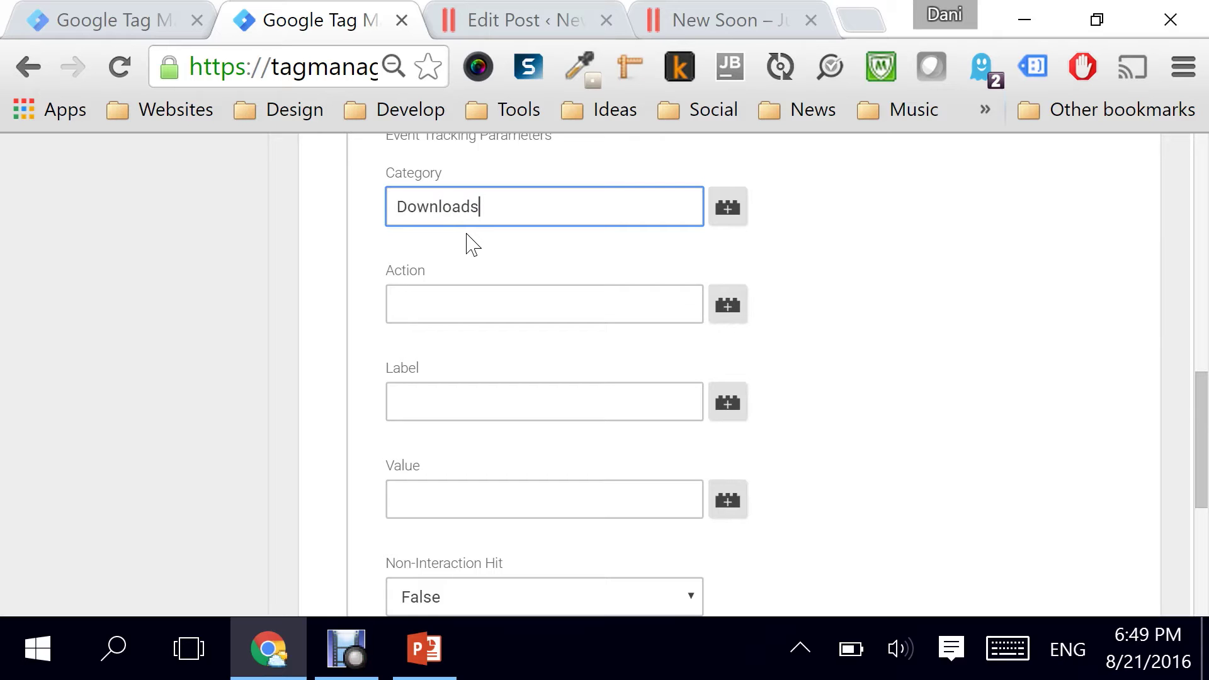
pyautogui.click(428, 304)
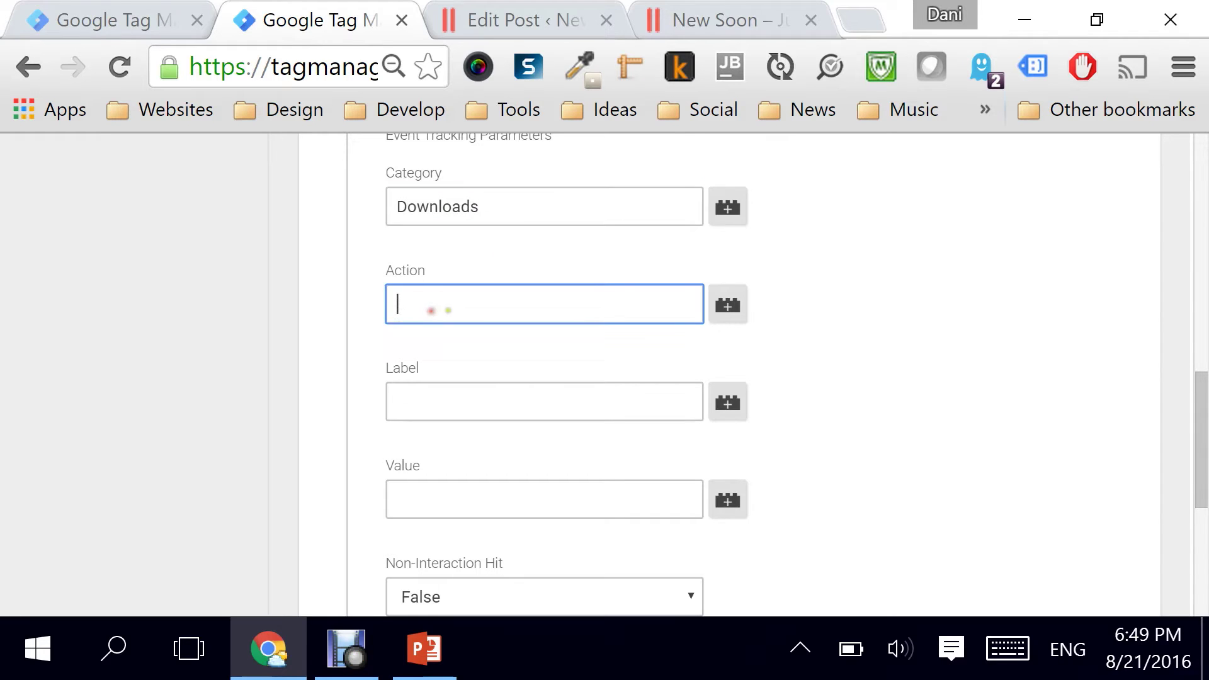
pyautogui.write('PDF Downloads')
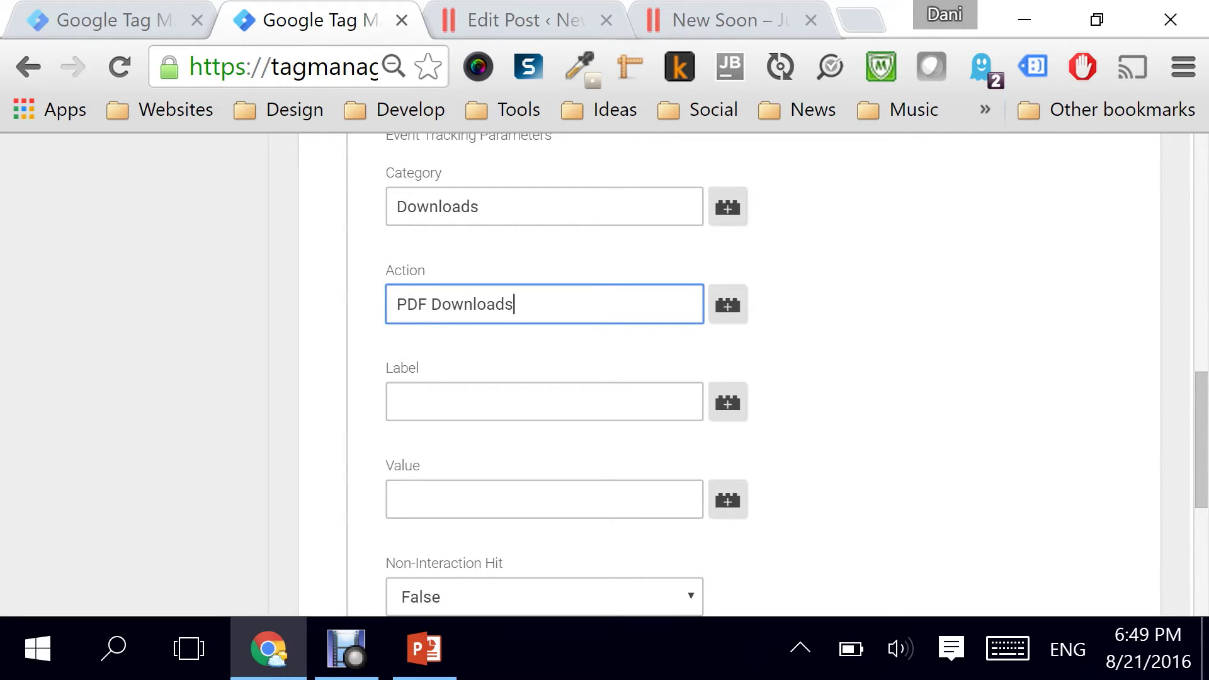
pyautogui.click(439, 399)
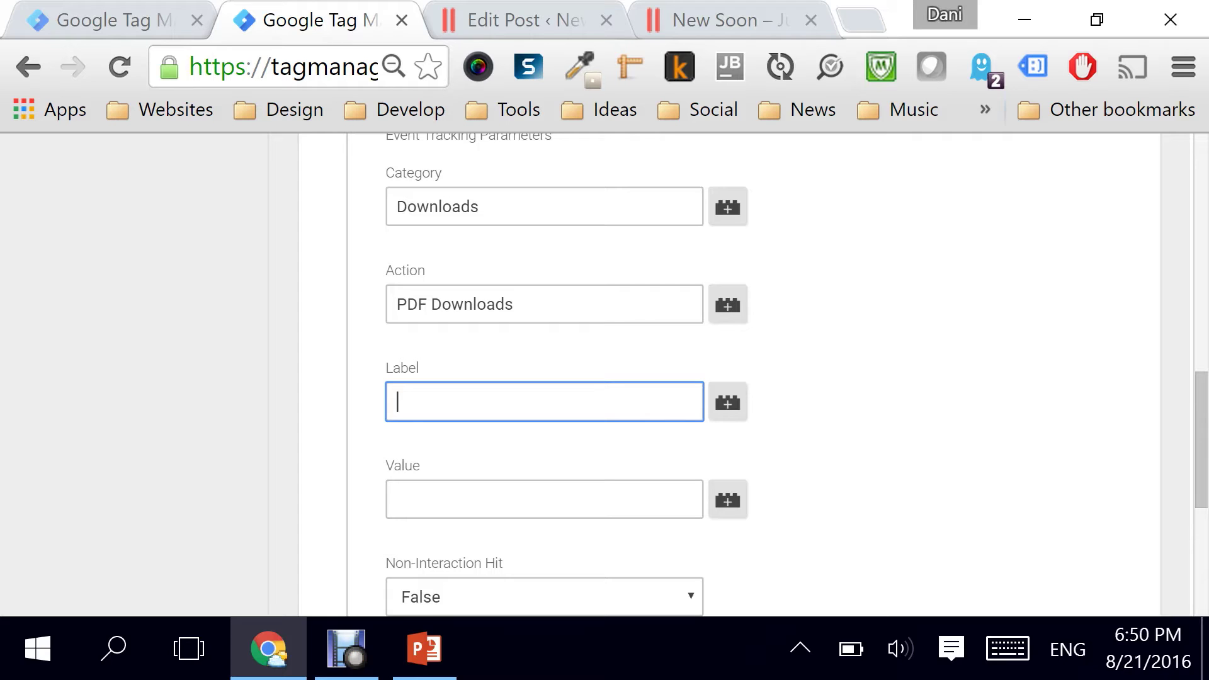
pyautogui.write('{{')
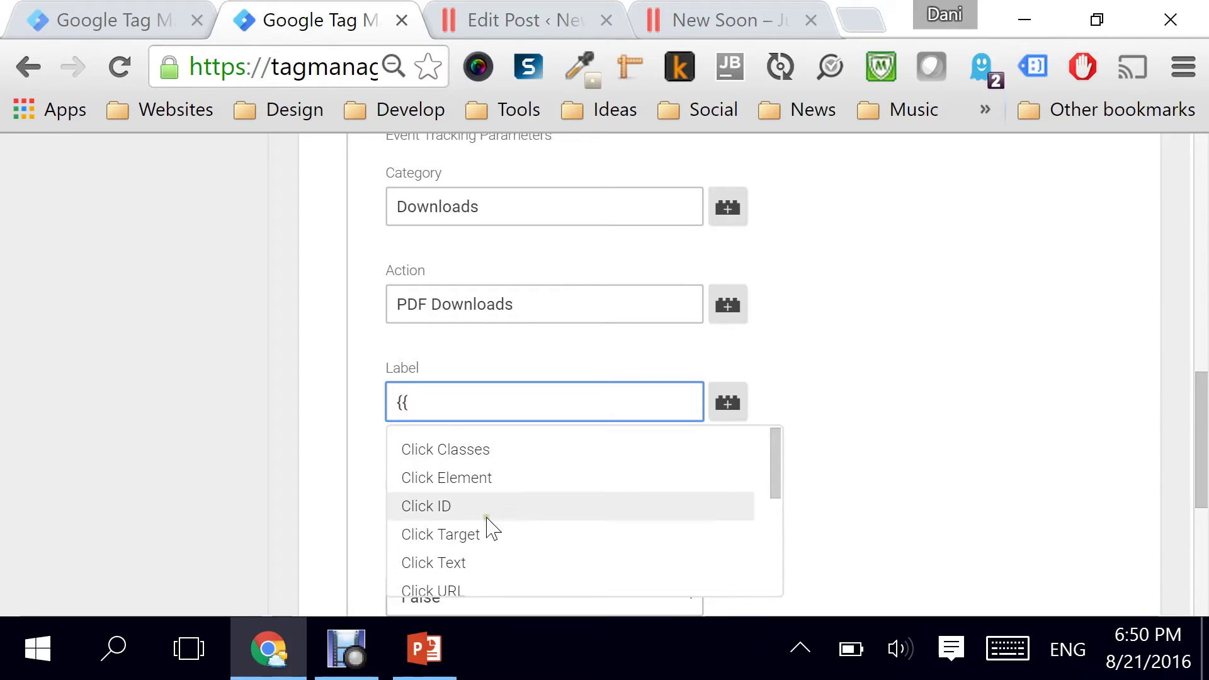
pyautogui.click(449, 563)
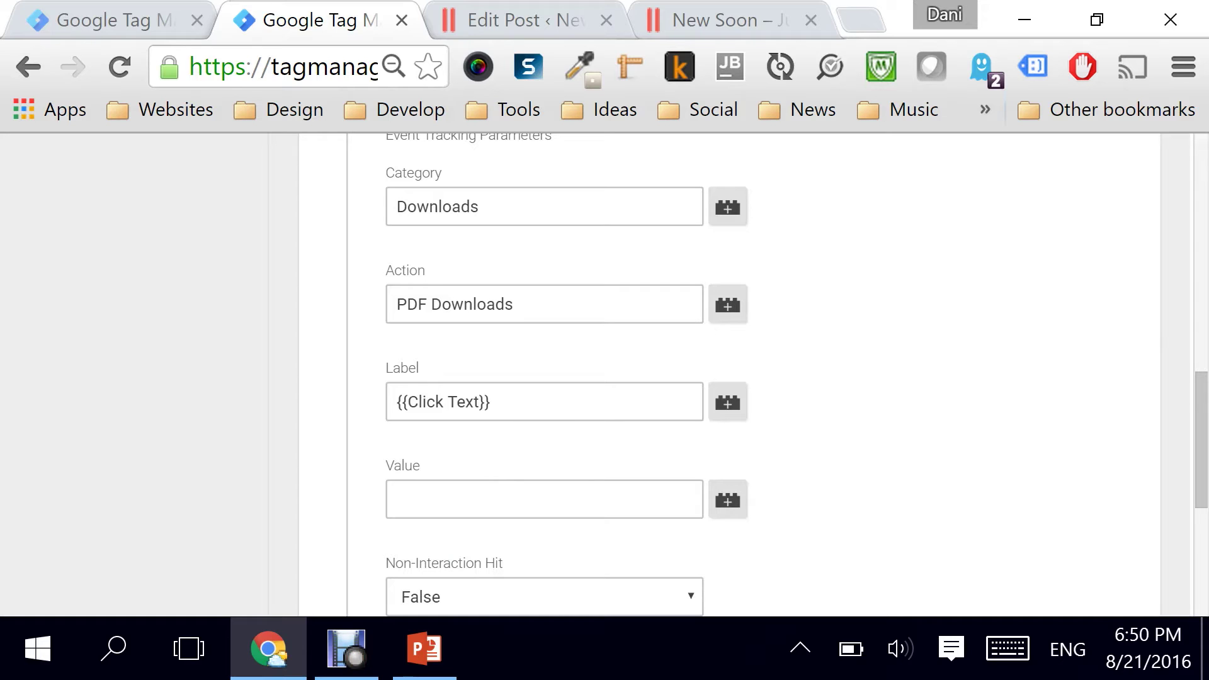
# - Set Non-Interaction Hit to True and complete the tag configuration stage
pyautogui.scroll(-5, 604, 378)
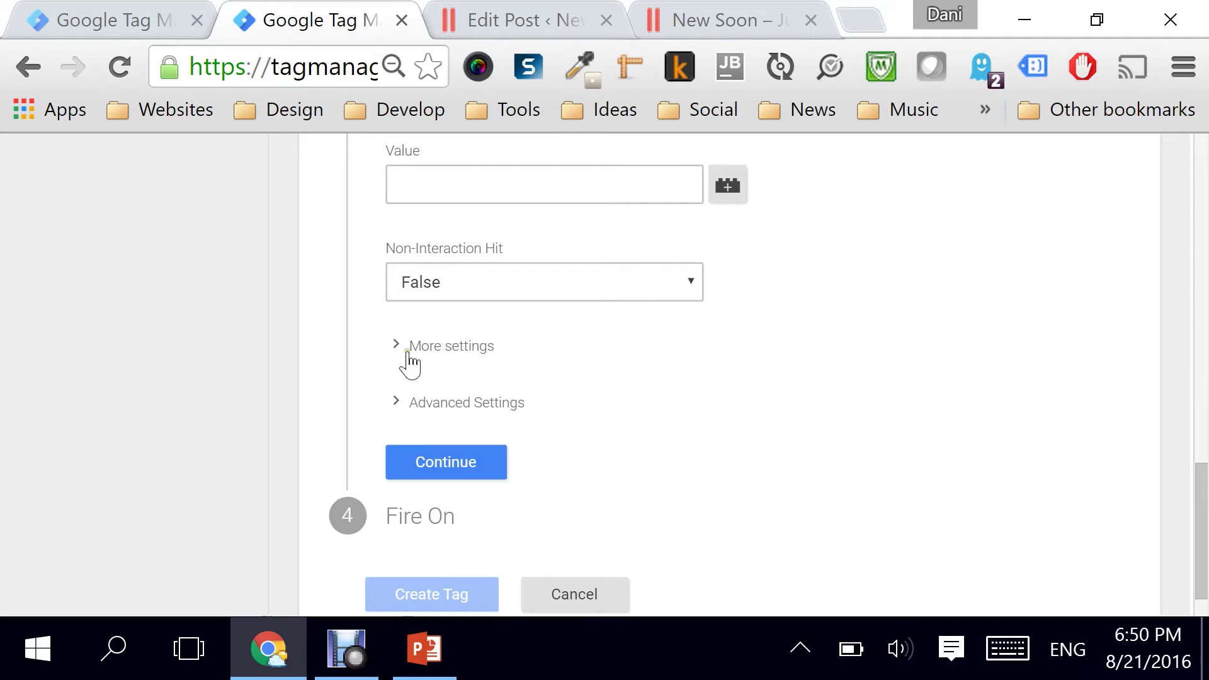
pyautogui.click(461, 285)
pyautogui.click(451, 314)
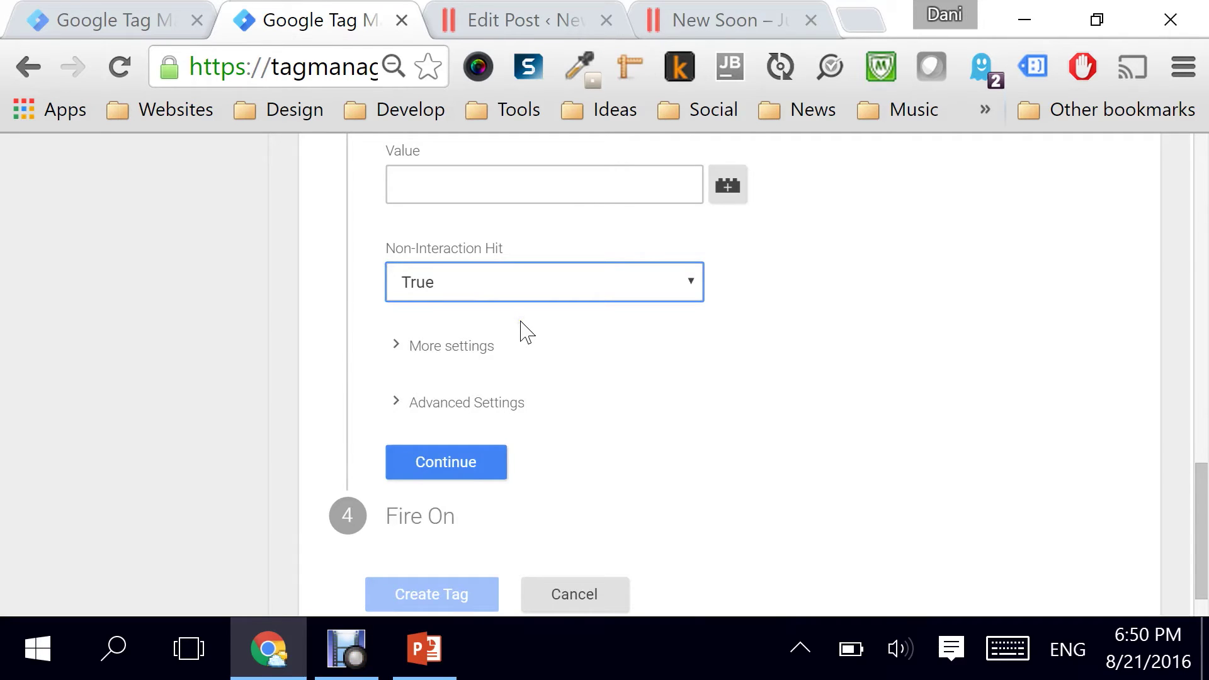
pyautogui.scroll(-1, 524, 329)
pyautogui.click(440, 413)
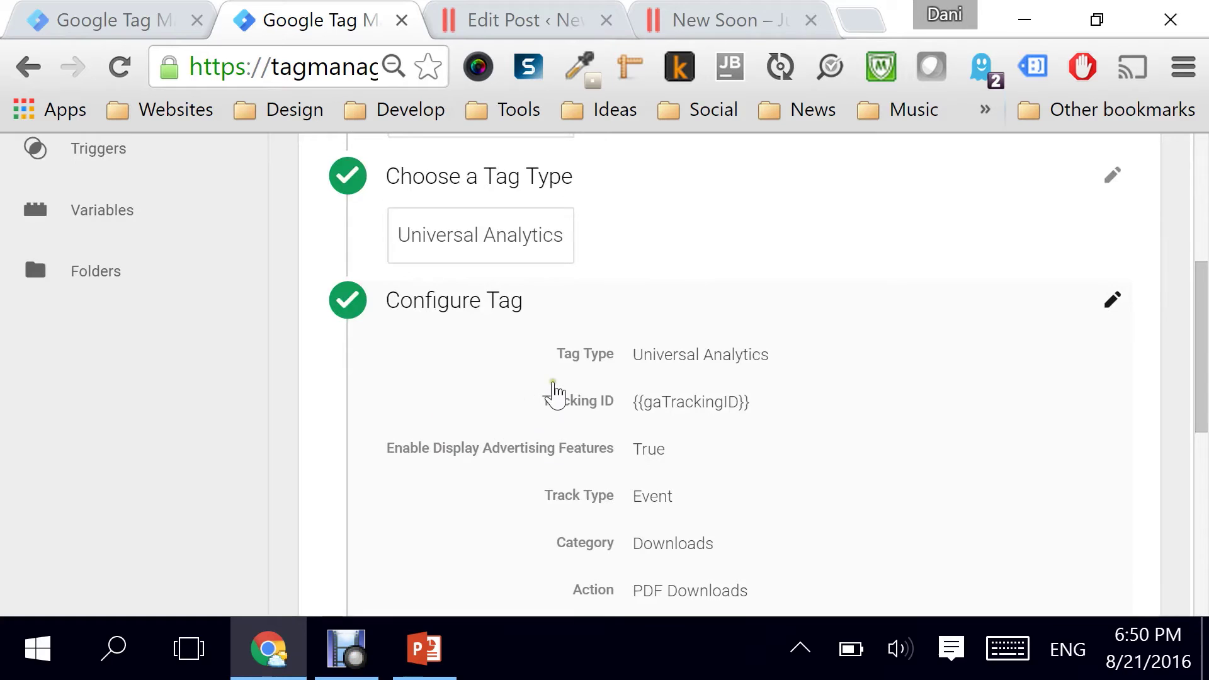
# - Choose Click as the trigger type the tag fires on, starting a new trigger
pyautogui.scroll(-2, 554, 394)
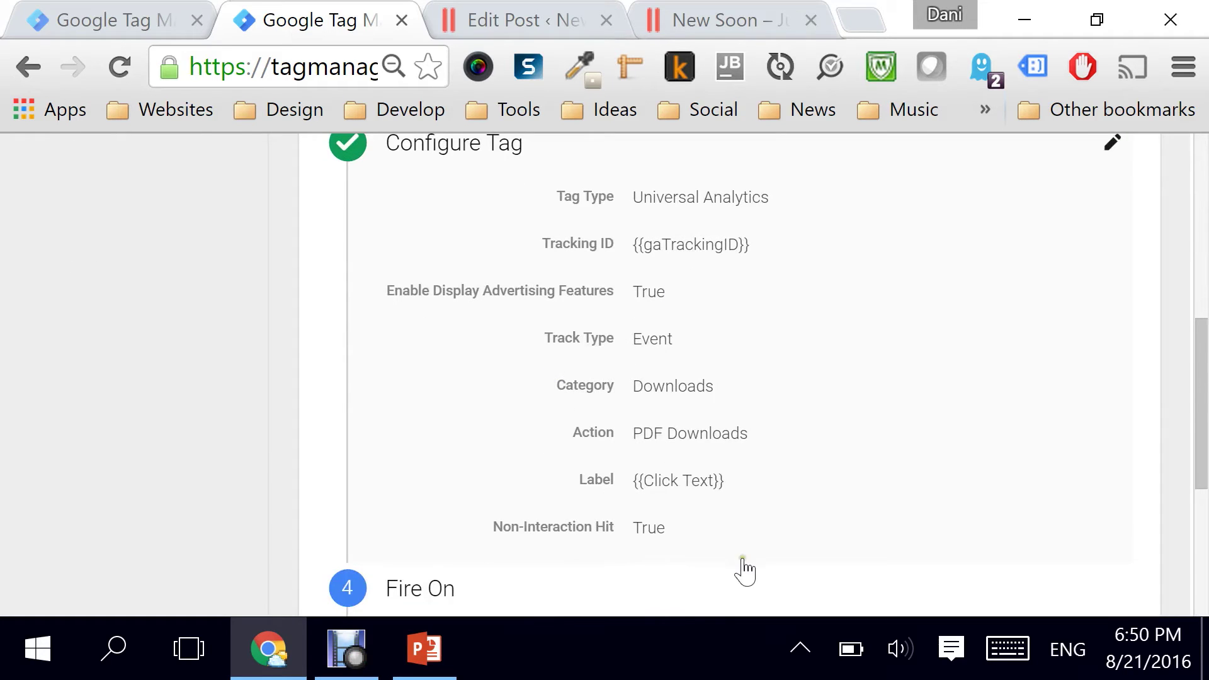
pyautogui.scroll(-2, 709, 504)
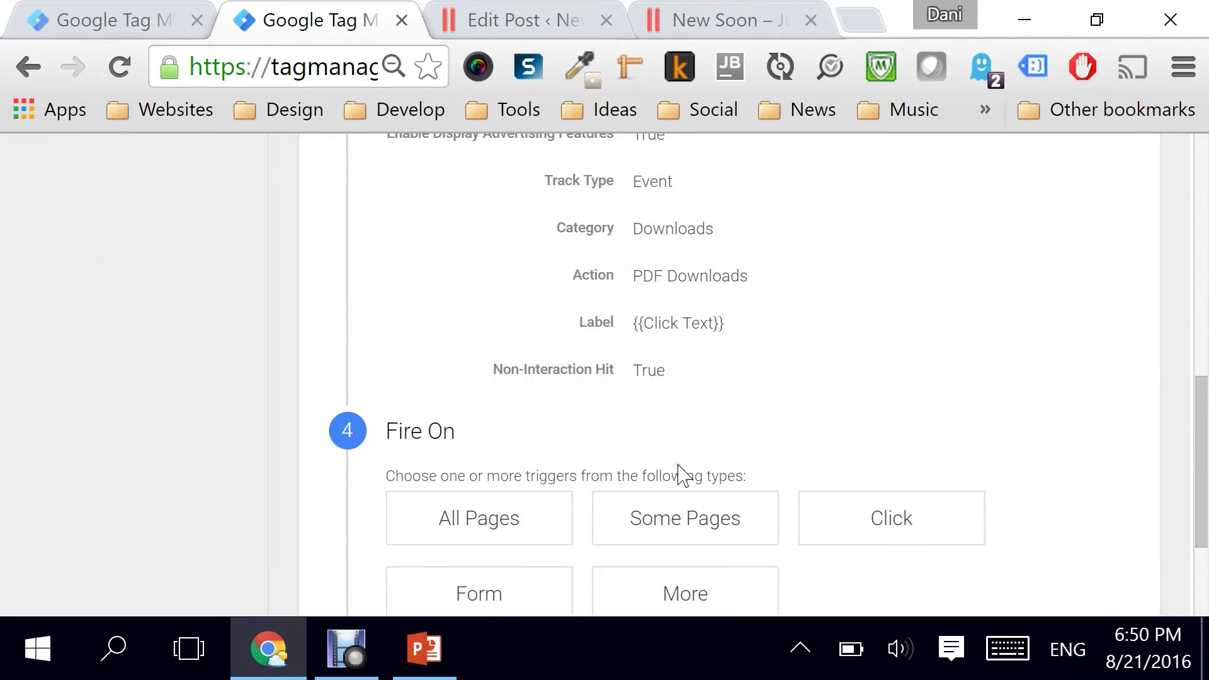
pyautogui.scroll(-2, 681, 476)
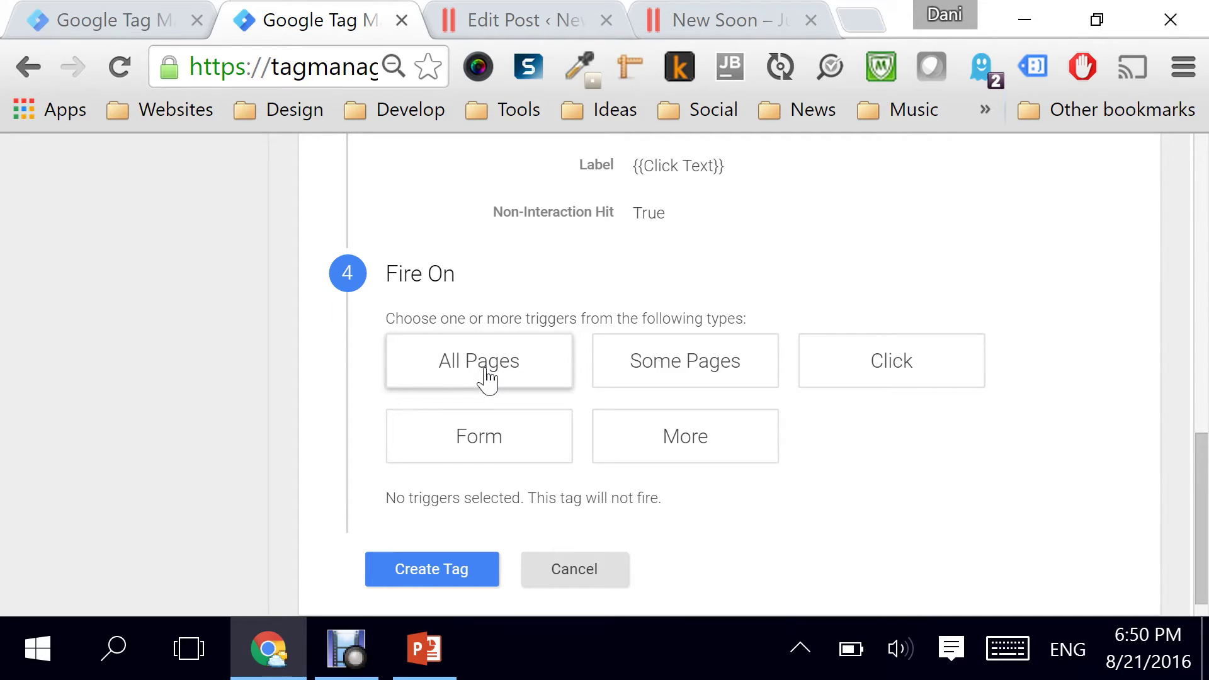
pyautogui.click(908, 364)
# - Name the new trigger "PDF Click URL Trigger"
pyautogui.click(106, 336)
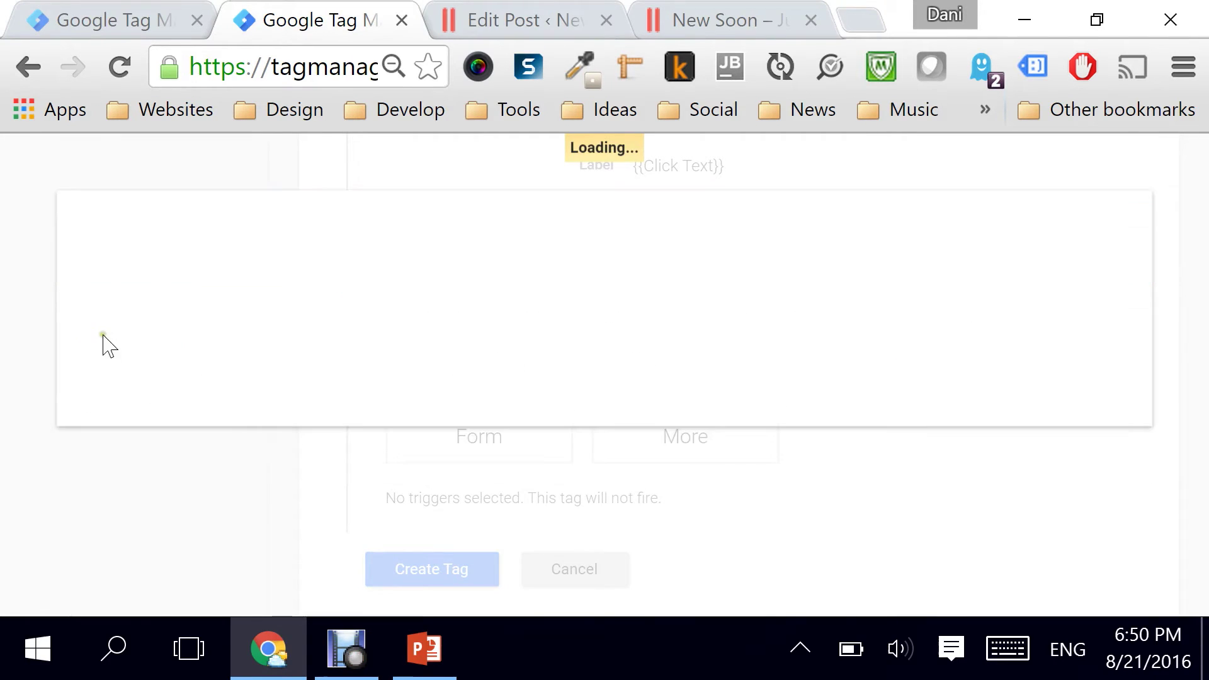
pyautogui.click(233, 341)
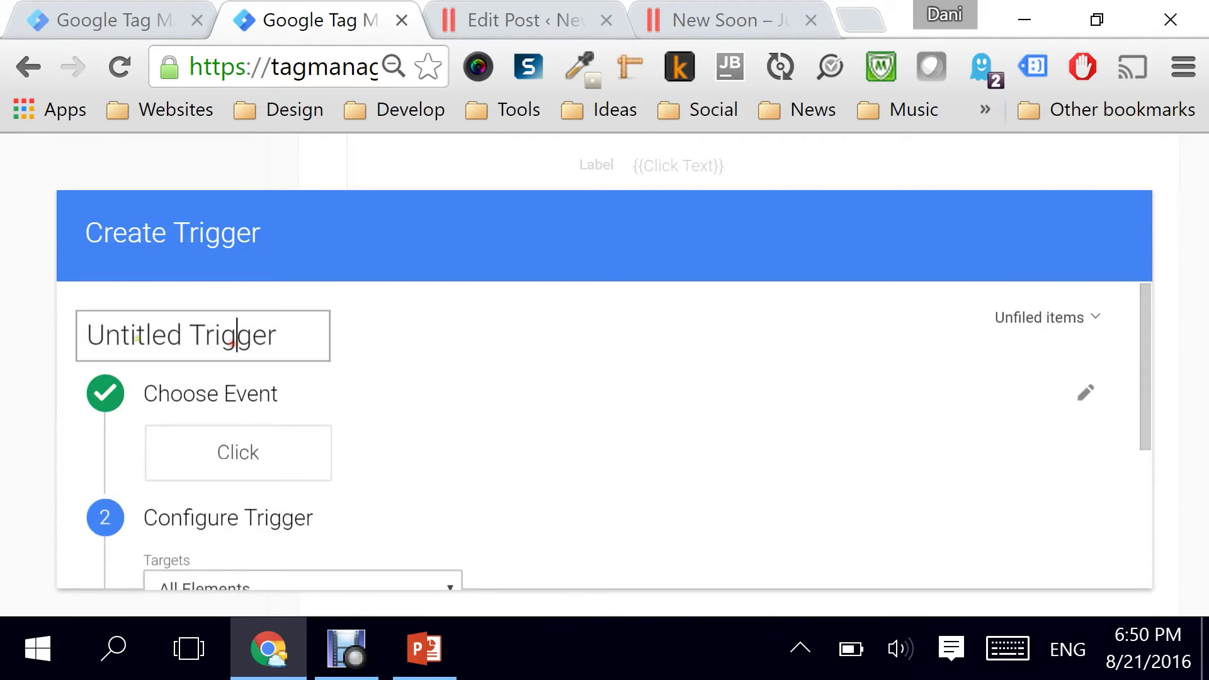
pyautogui.moveTo(177, 336); pyautogui.dragTo(70, 338)
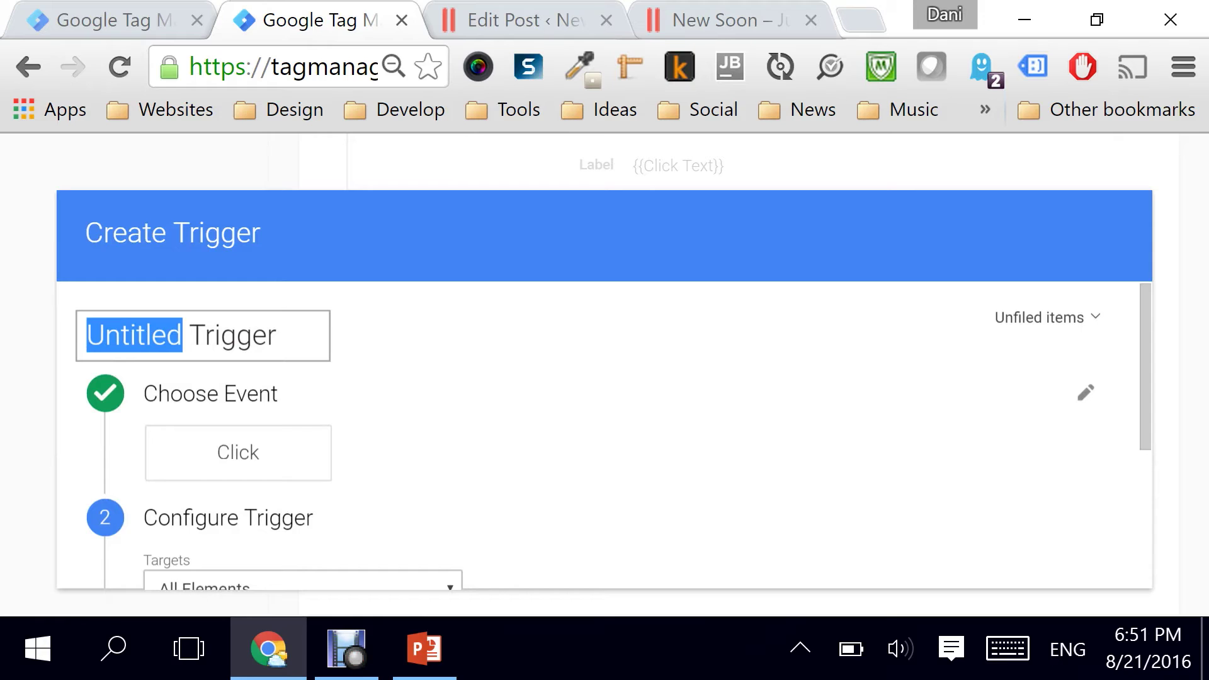
pyautogui.write('PD')
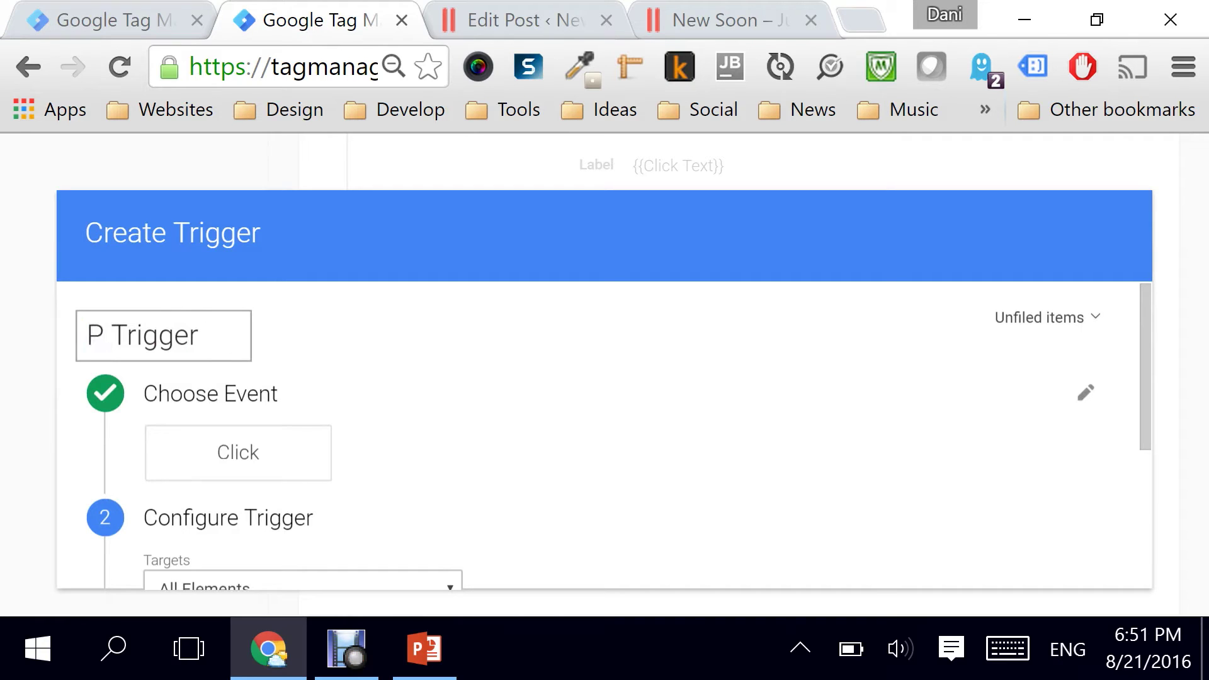
pyautogui.write('F Cl')
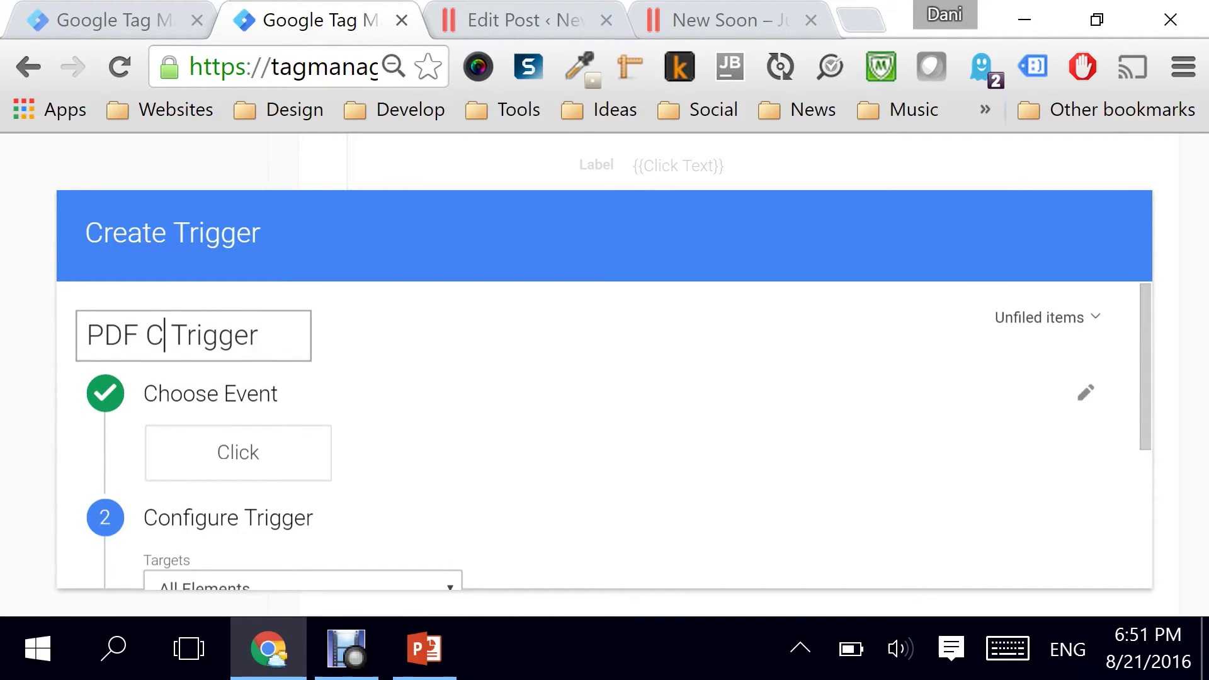
pyautogui.write('ick UR')
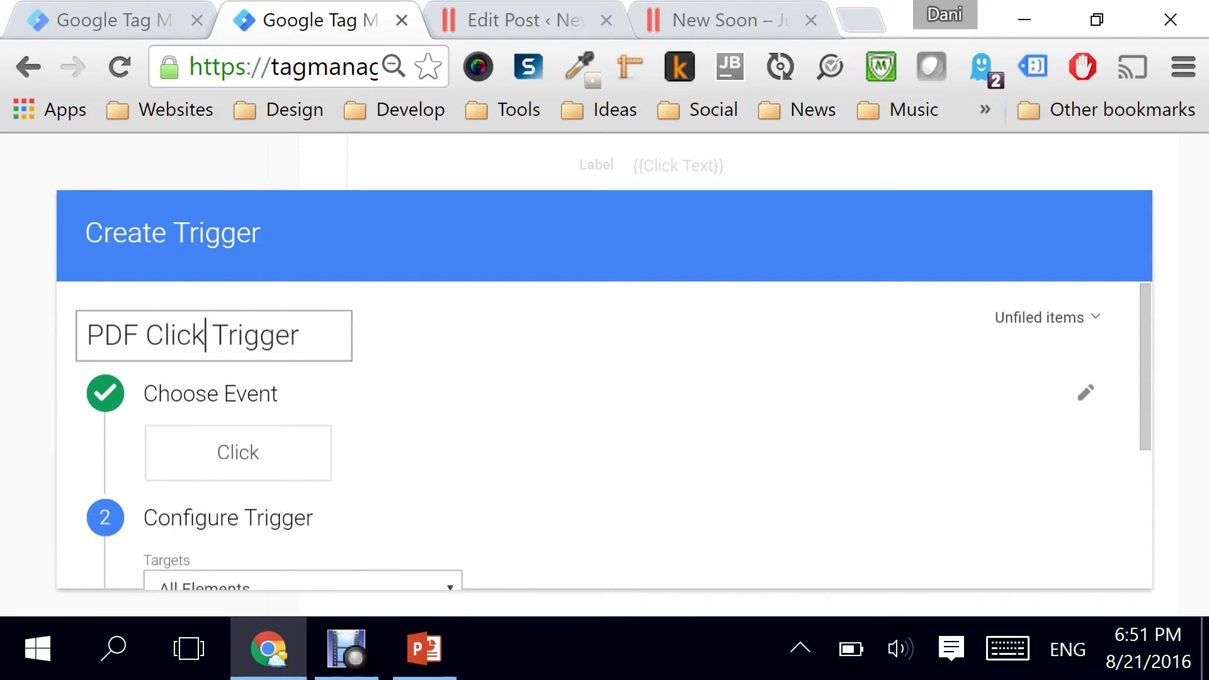
pyautogui.write('L')
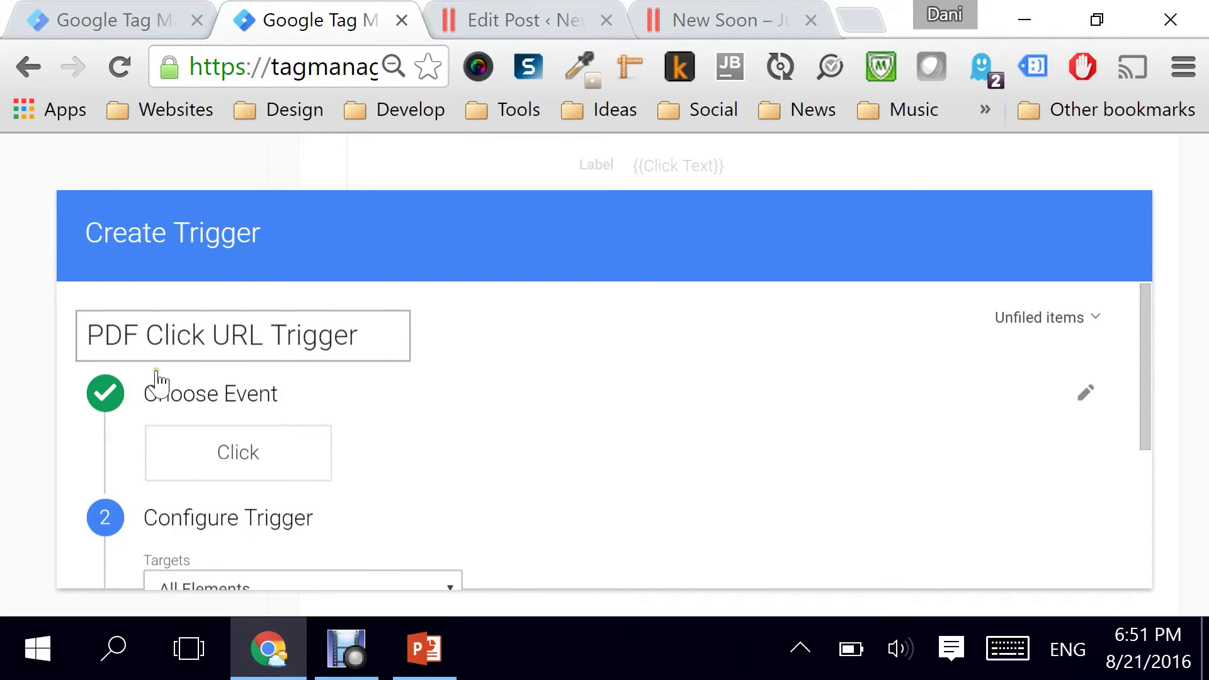
# - Keep Click as the trigger's event and All Elements as its targets, completing both configuration stages
pyautogui.click(263, 451)
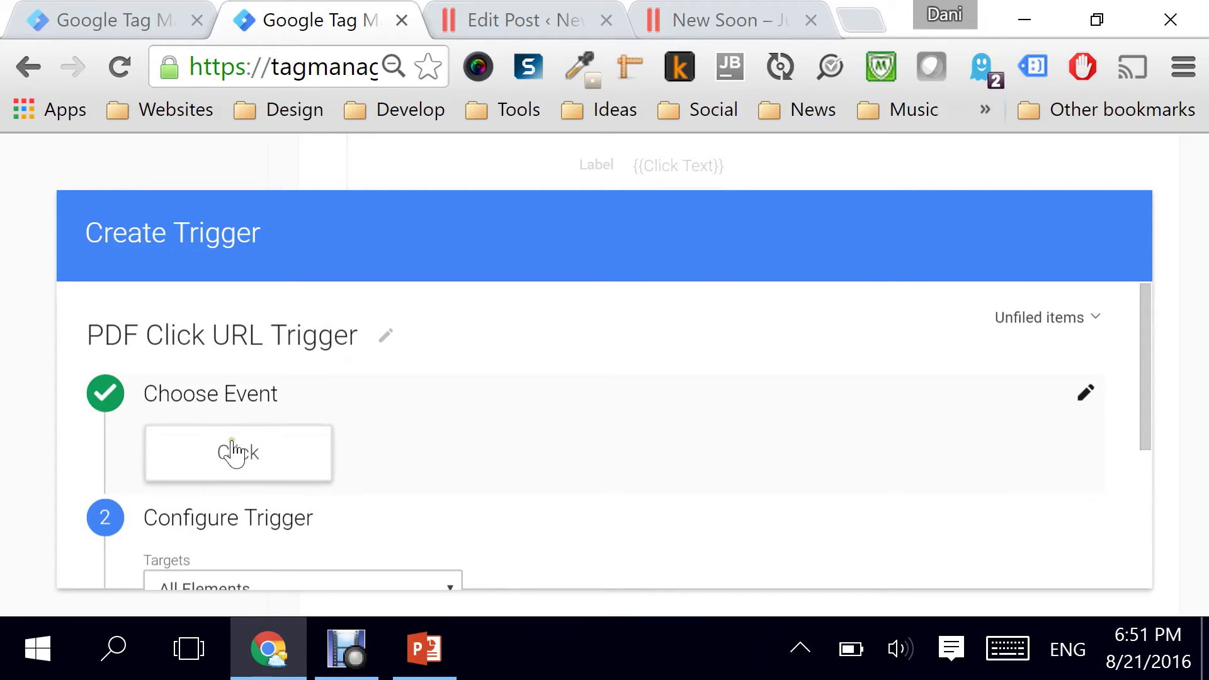
pyautogui.click(242, 454)
pyautogui.scroll(-2, 426, 441)
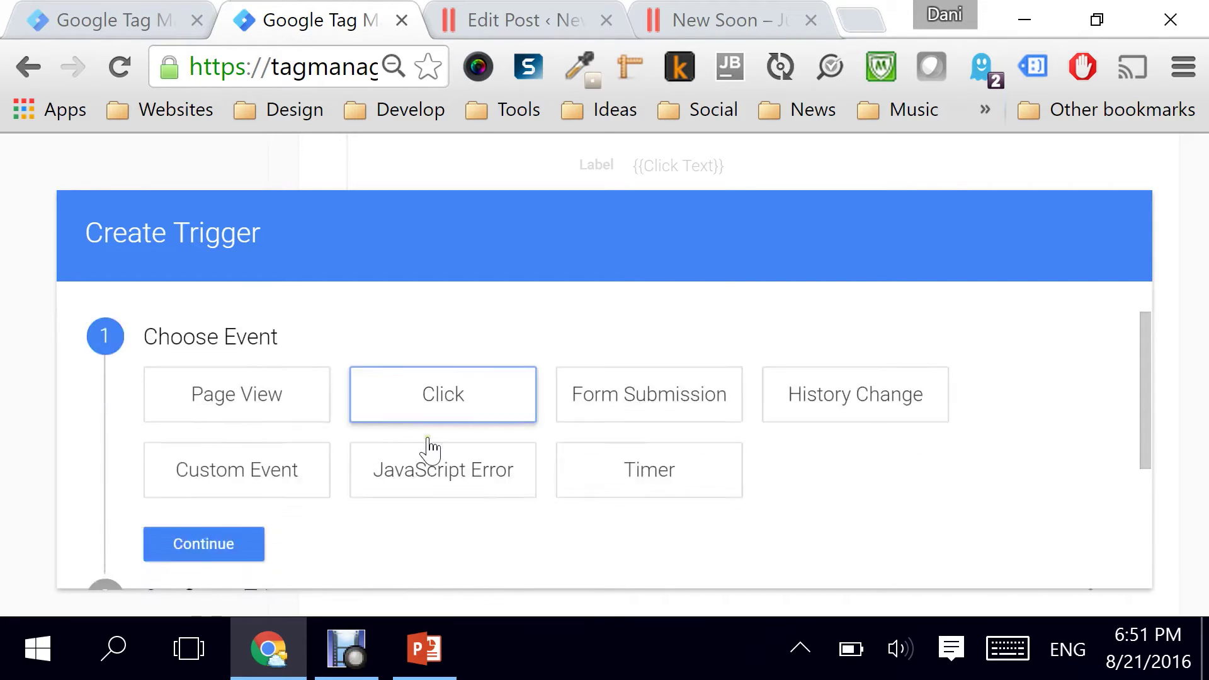
pyautogui.click(186, 436)
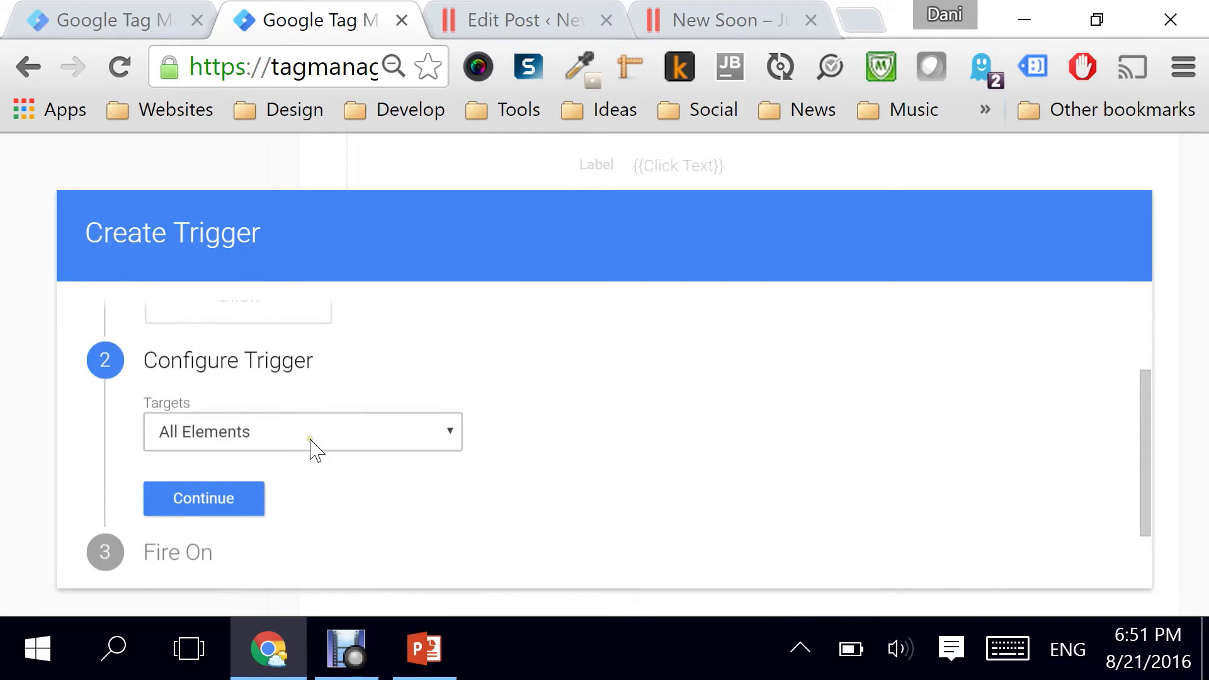
pyautogui.scroll(-1, 315, 450)
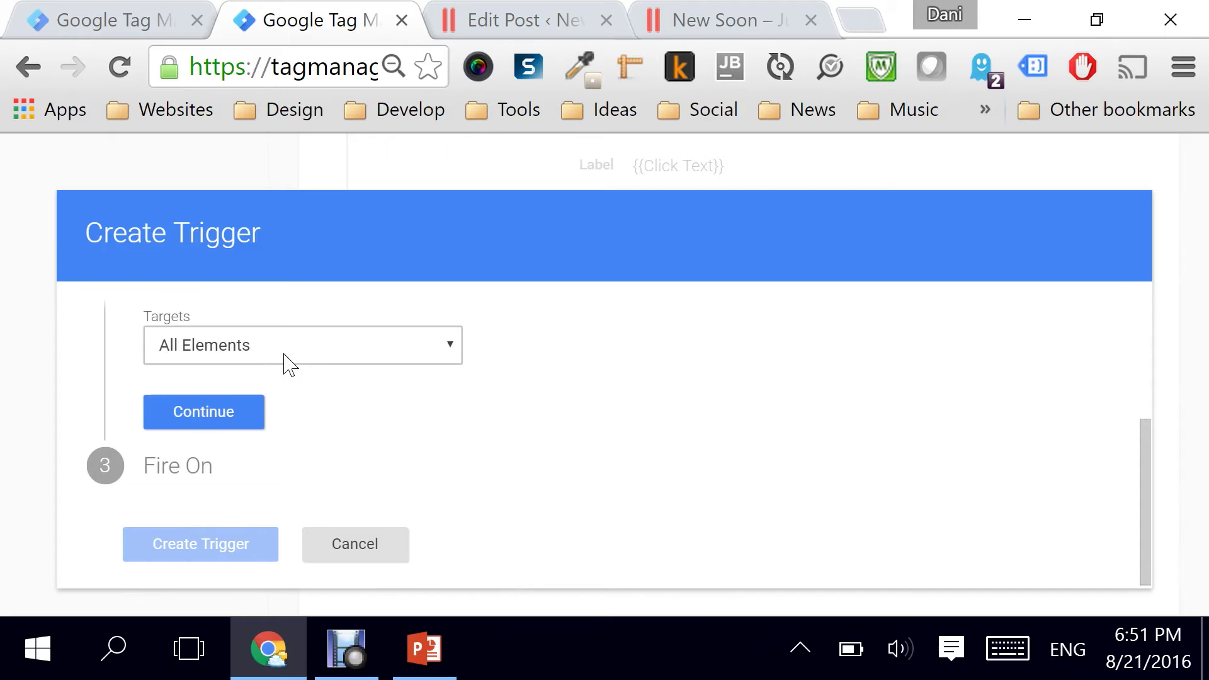
pyautogui.click(234, 416)
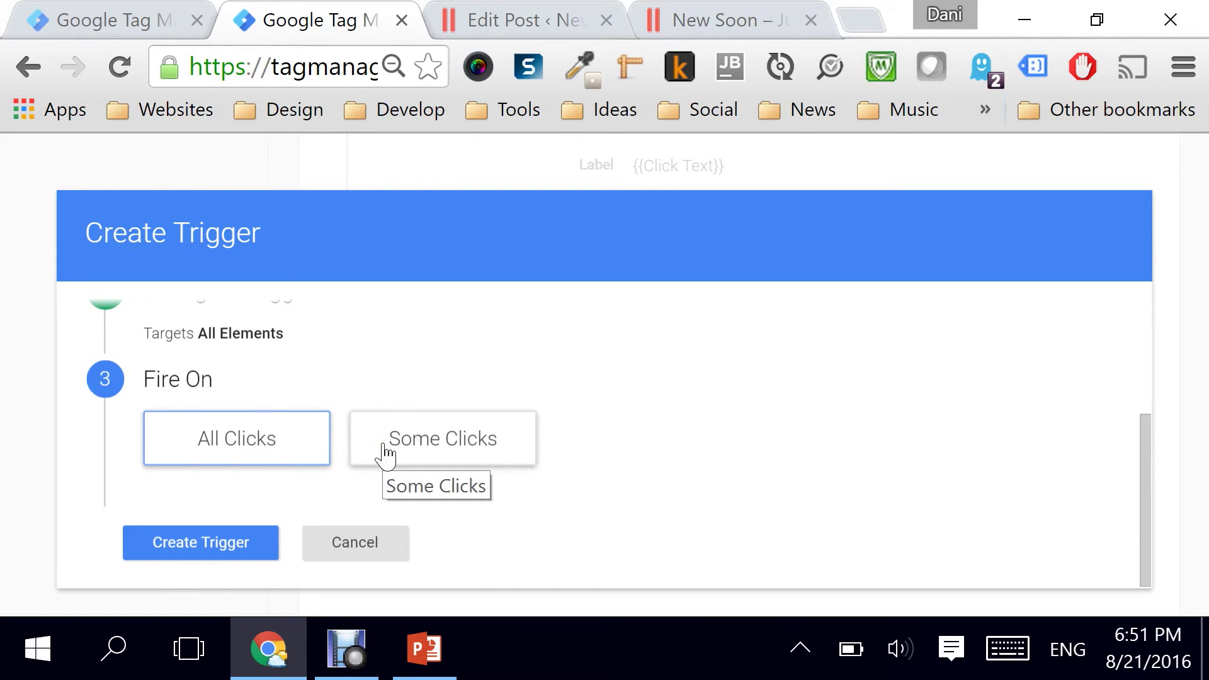
# - Limit the trigger to Some Clicks and choose Click URL as the condition's variable
pyautogui.click(429, 448)
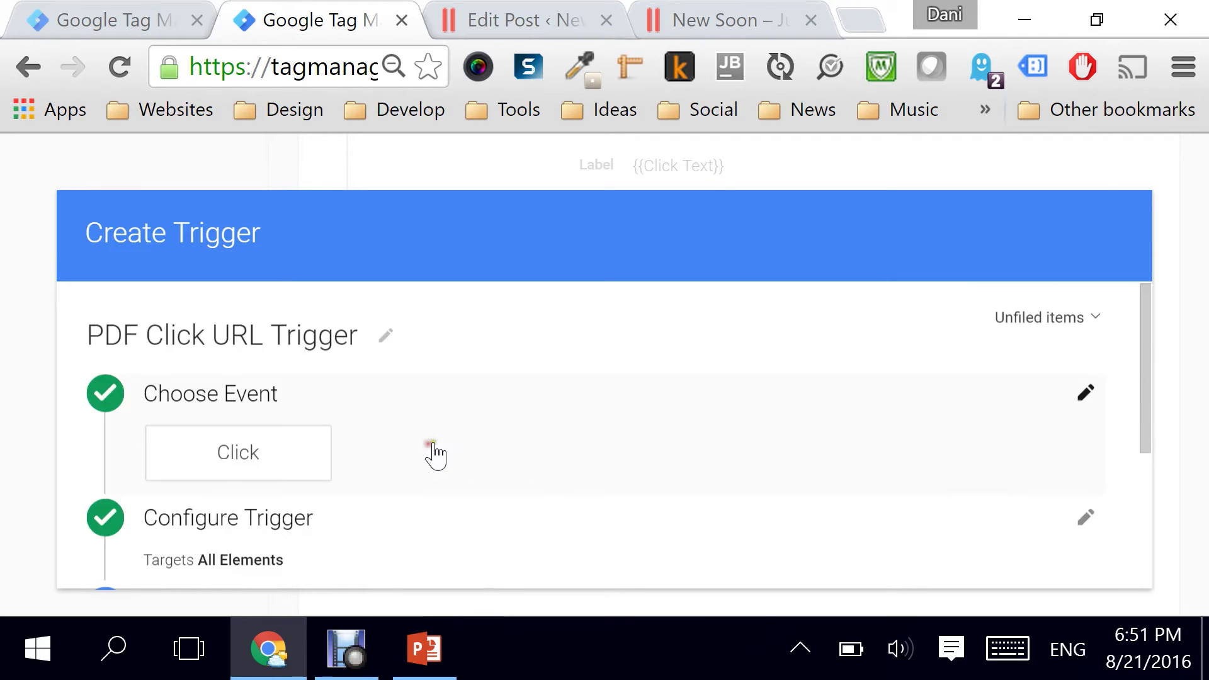
pyautogui.scroll(-4, 441, 448)
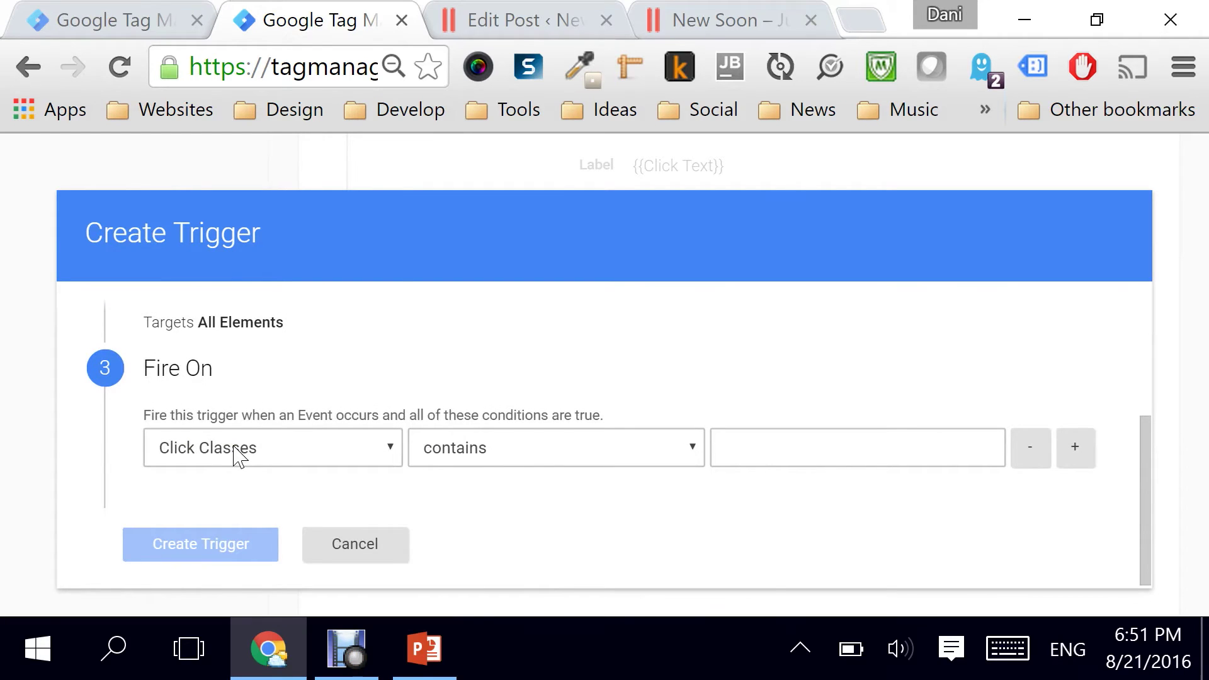
pyautogui.click(260, 449)
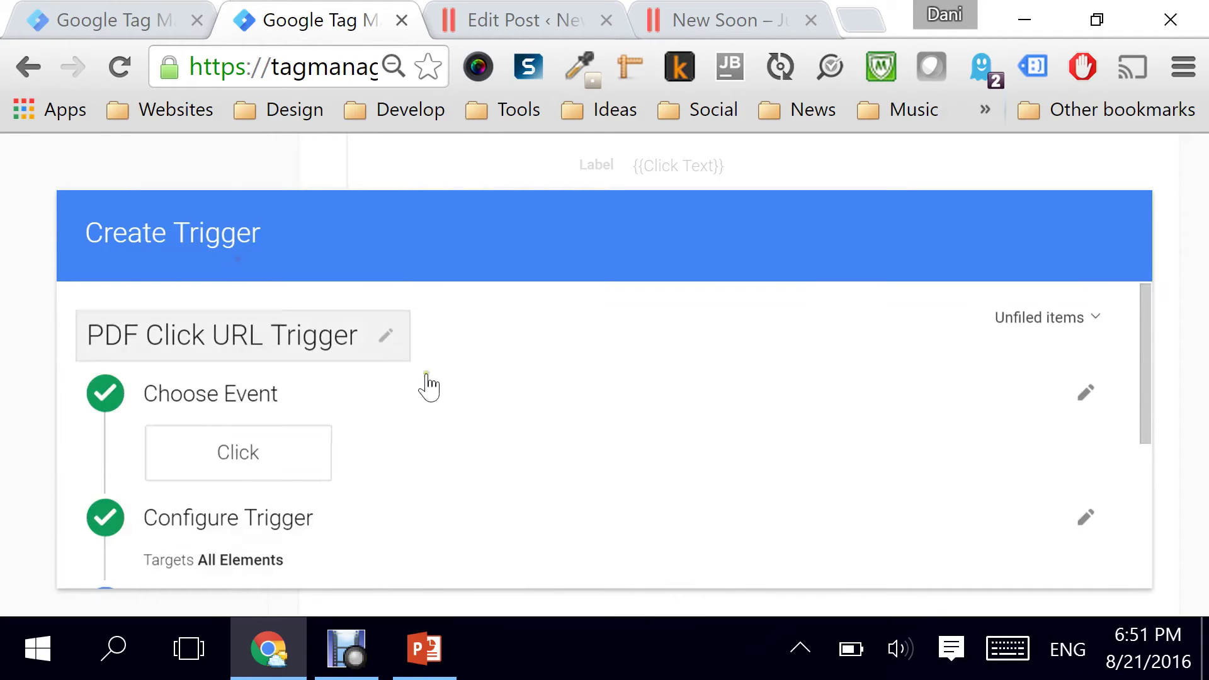
pyautogui.scroll(-4, 499, 477)
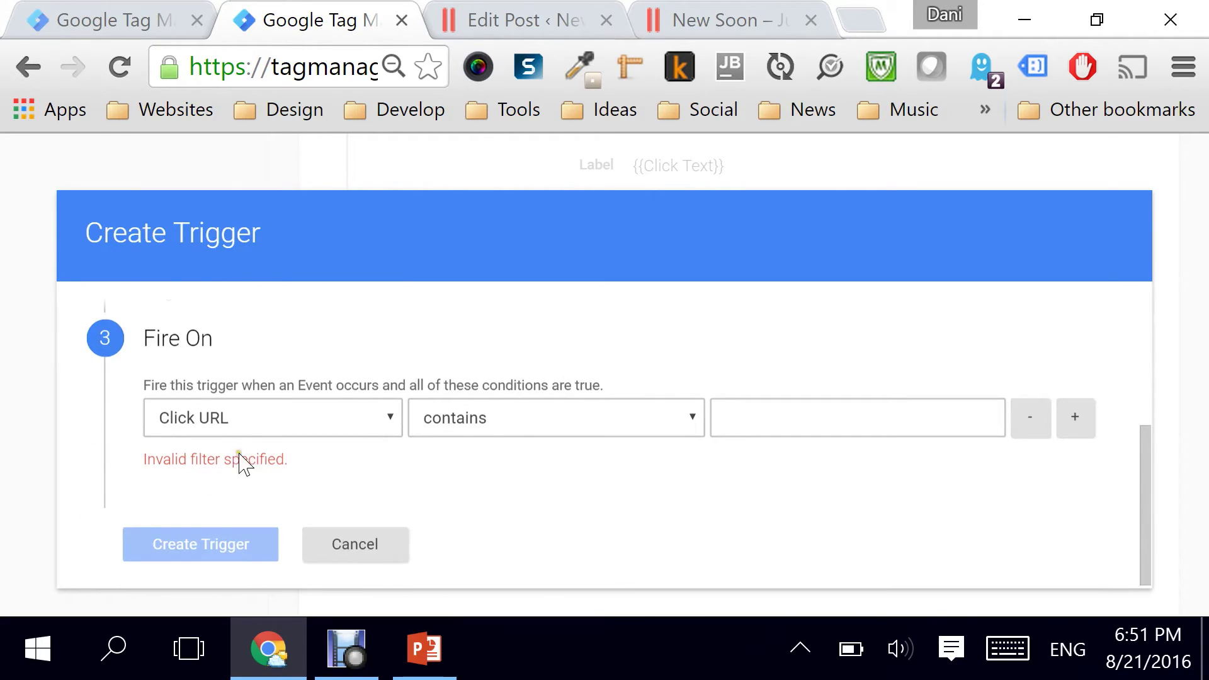
# - Complete the firing condition with the operator contains and the value ".pdf"
pyautogui.click(485, 419)
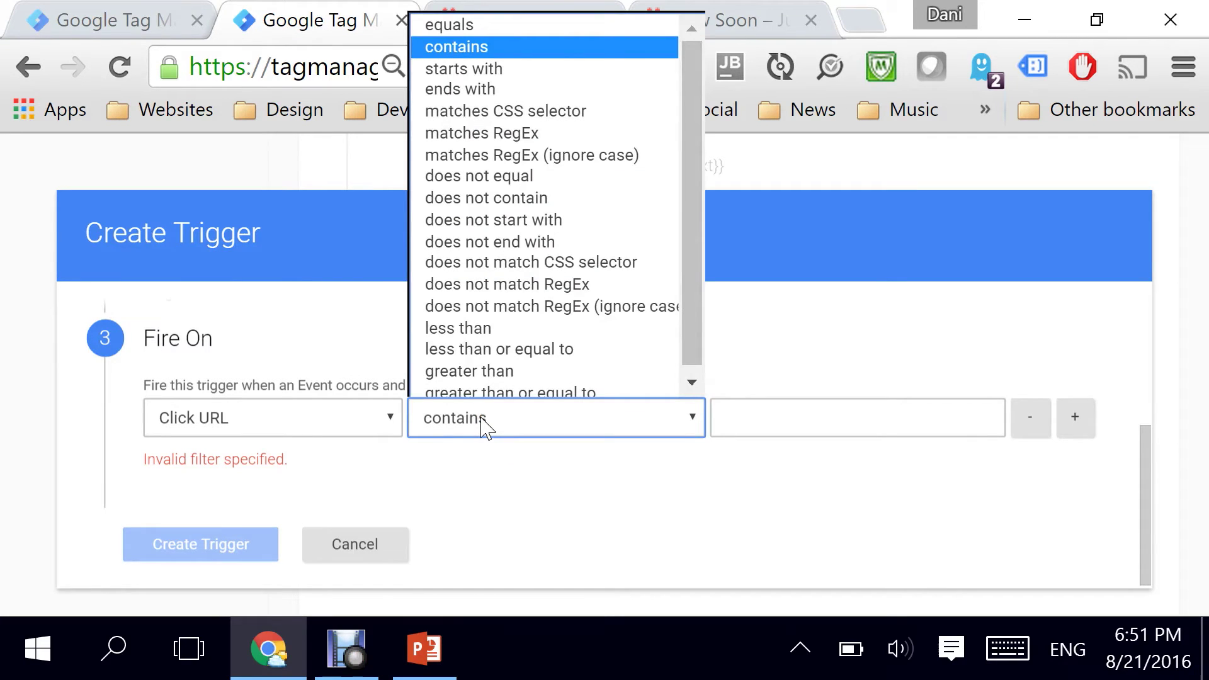
pyautogui.click(483, 423)
pyautogui.click(722, 418)
pyautogui.scroll(5, 605, 434)
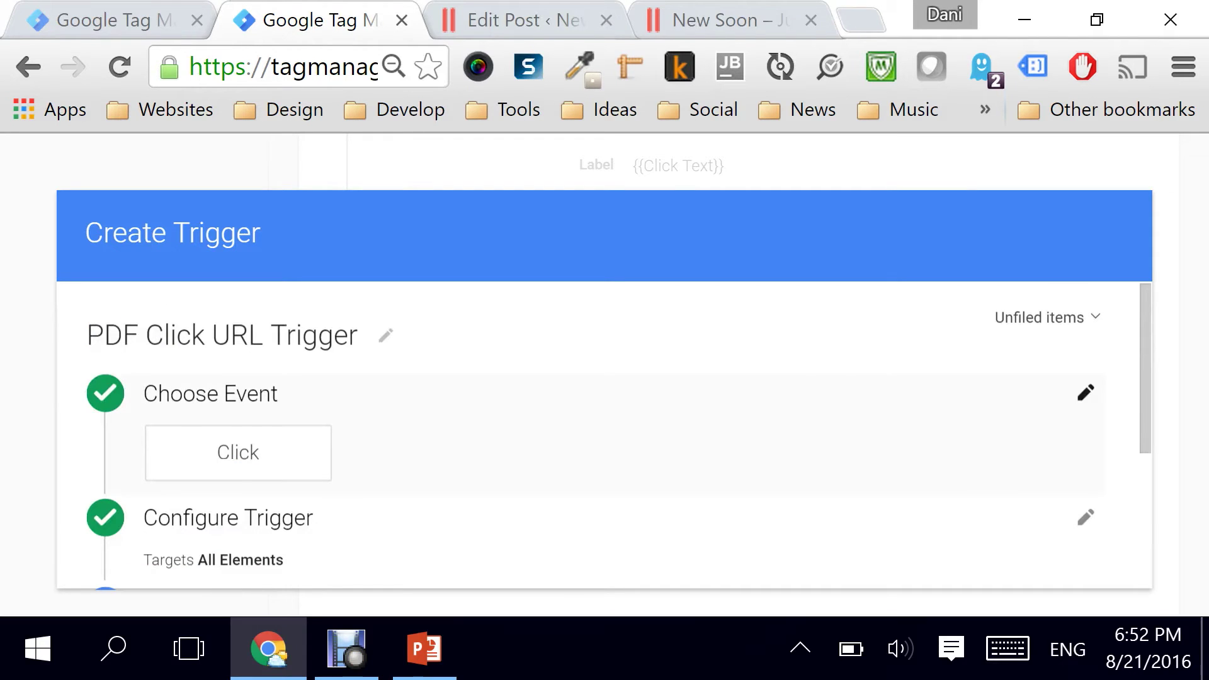
pyautogui.click(1146, 343)
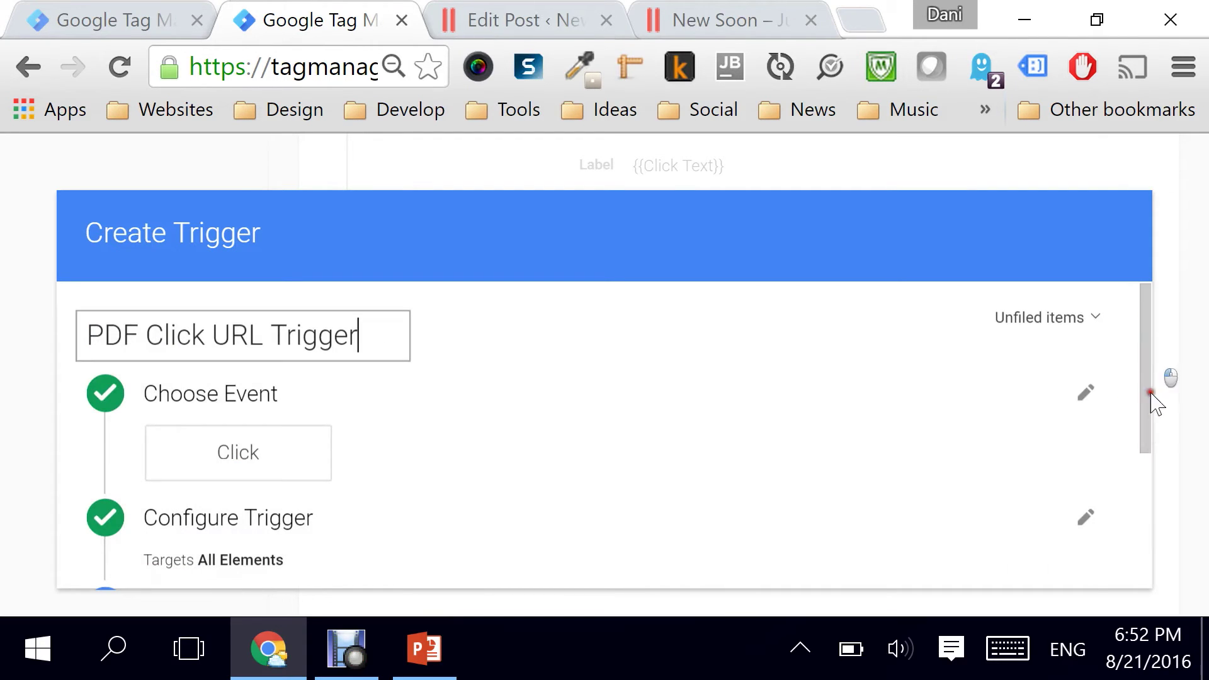
pyautogui.moveTo(1147, 410); pyautogui.dragTo(1141, 536)
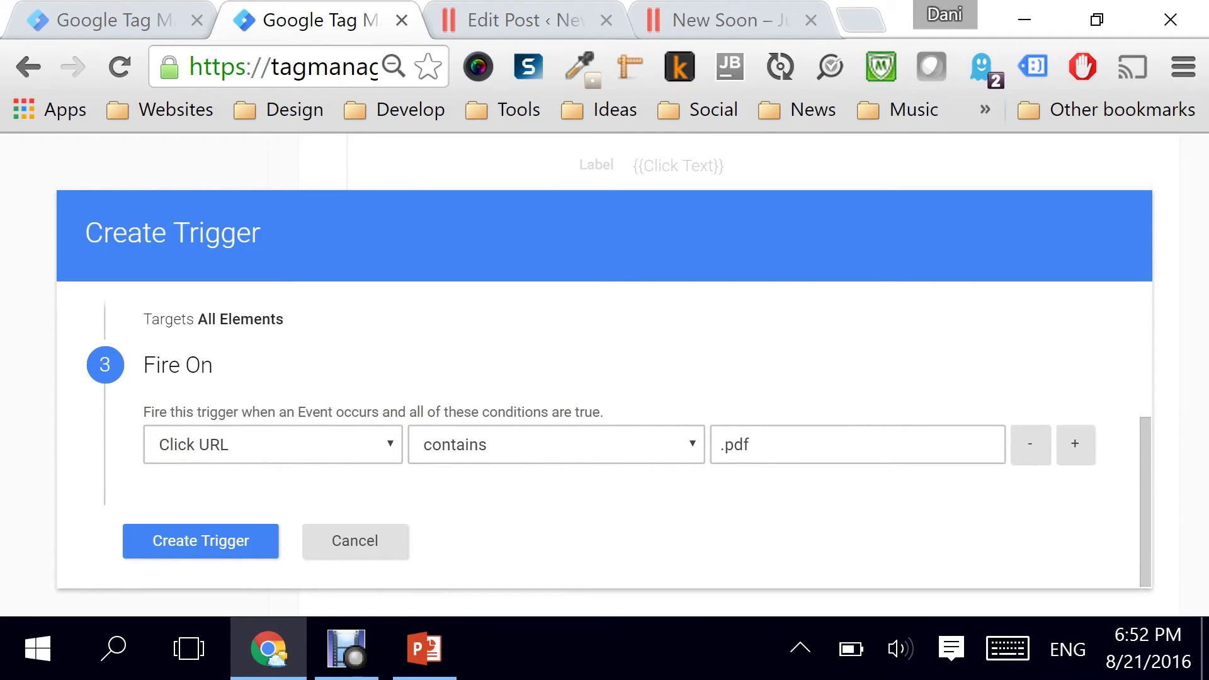
# - Create the trigger, attaching it to the tag, and create the tag
pyautogui.click(198, 543)
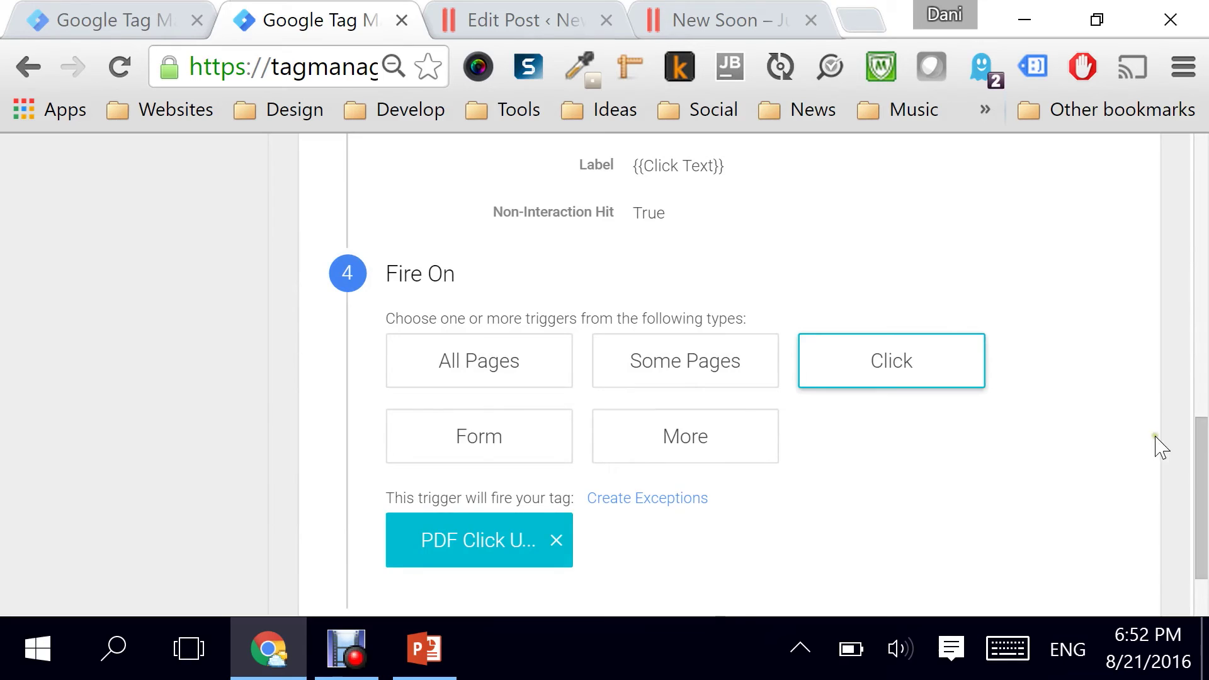
pyautogui.moveTo(1200, 460); pyautogui.dragTo(1206, 510)
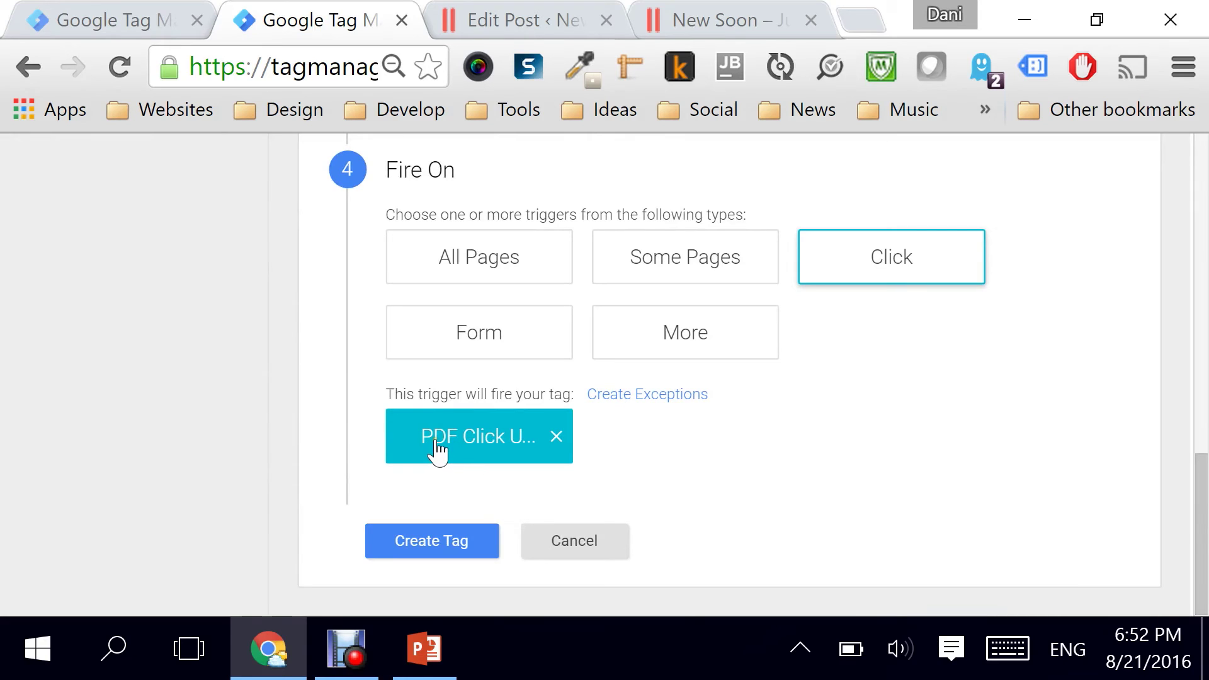
pyautogui.click(418, 545)
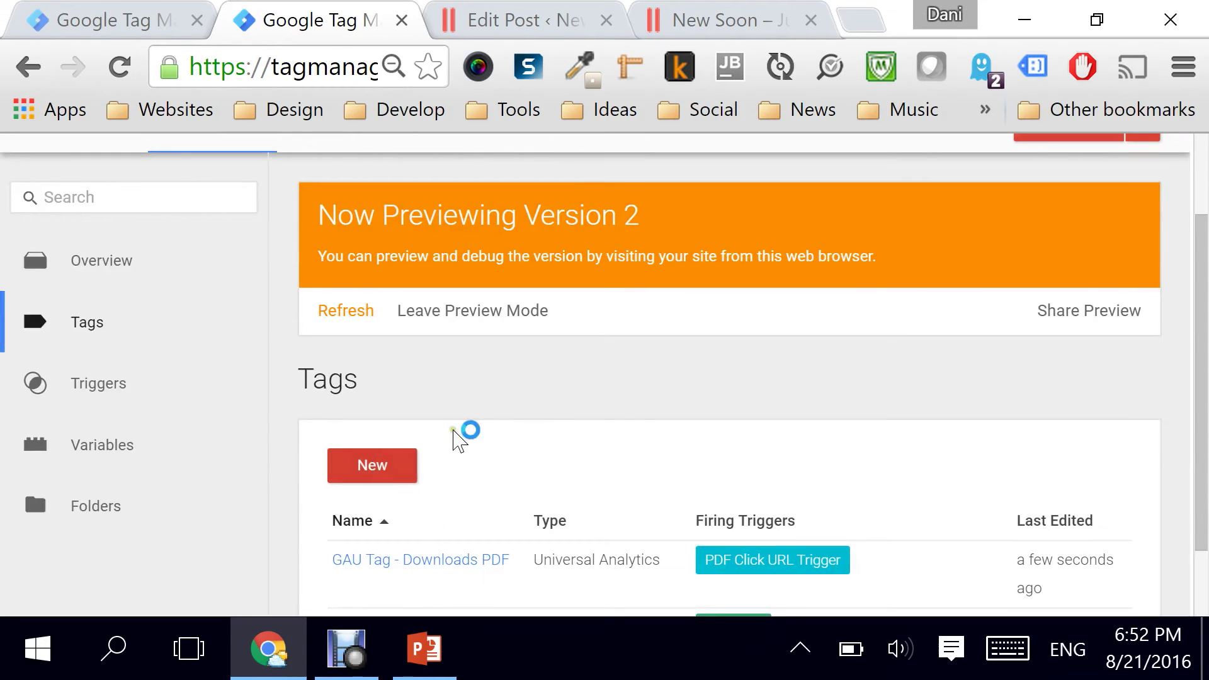
# - Check the new tag in the tags list and refresh the container's preview of version 2
pyautogui.scroll(-3, 548, 403)
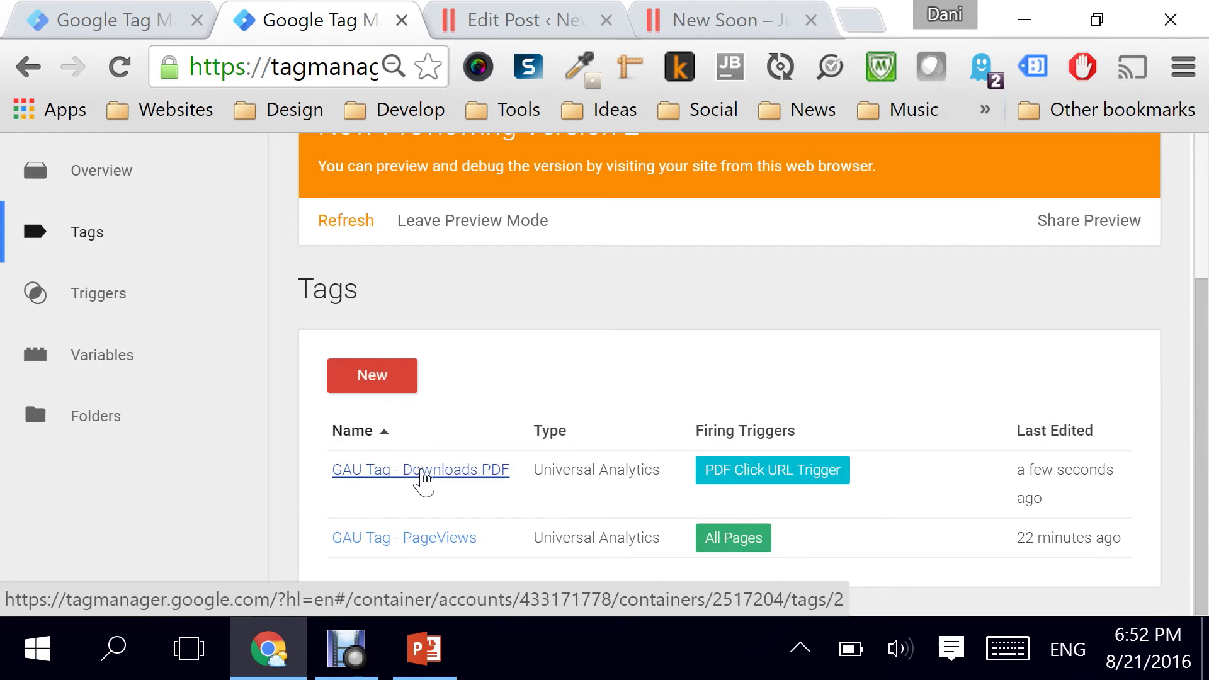
pyautogui.moveTo(1201, 391); pyautogui.dragTo(1203, 359)
pyautogui.scroll(3, 1202, 346)
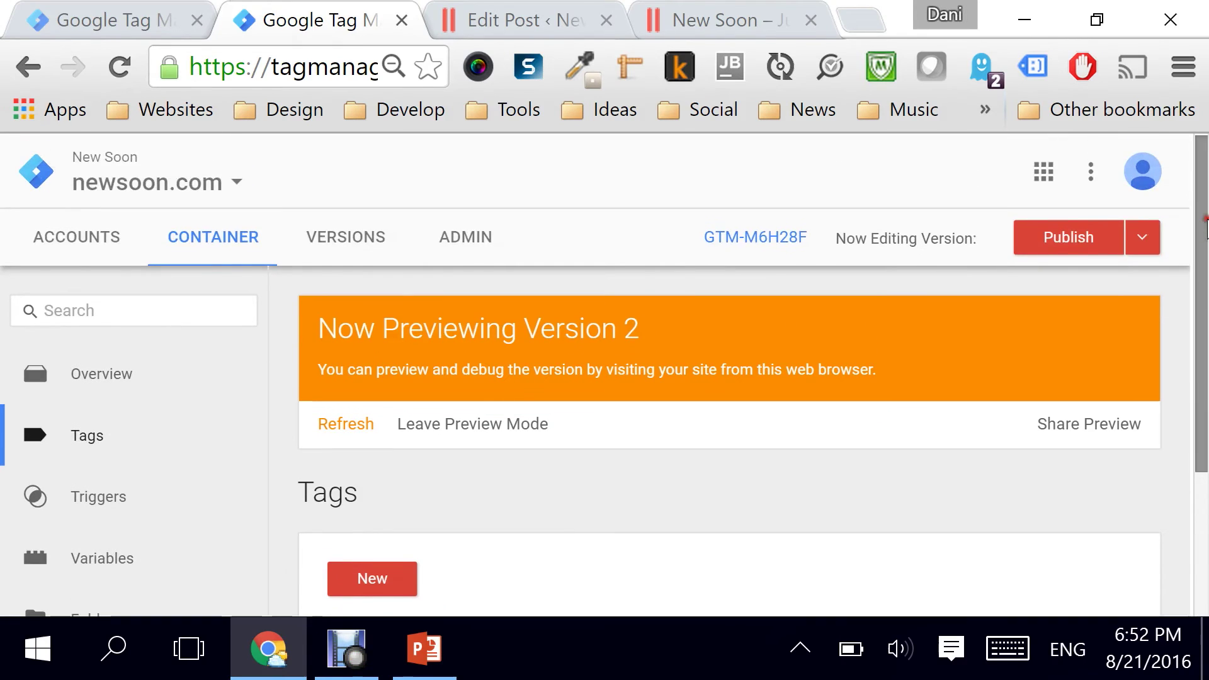
pyautogui.click(1142, 242)
pyautogui.click(348, 451)
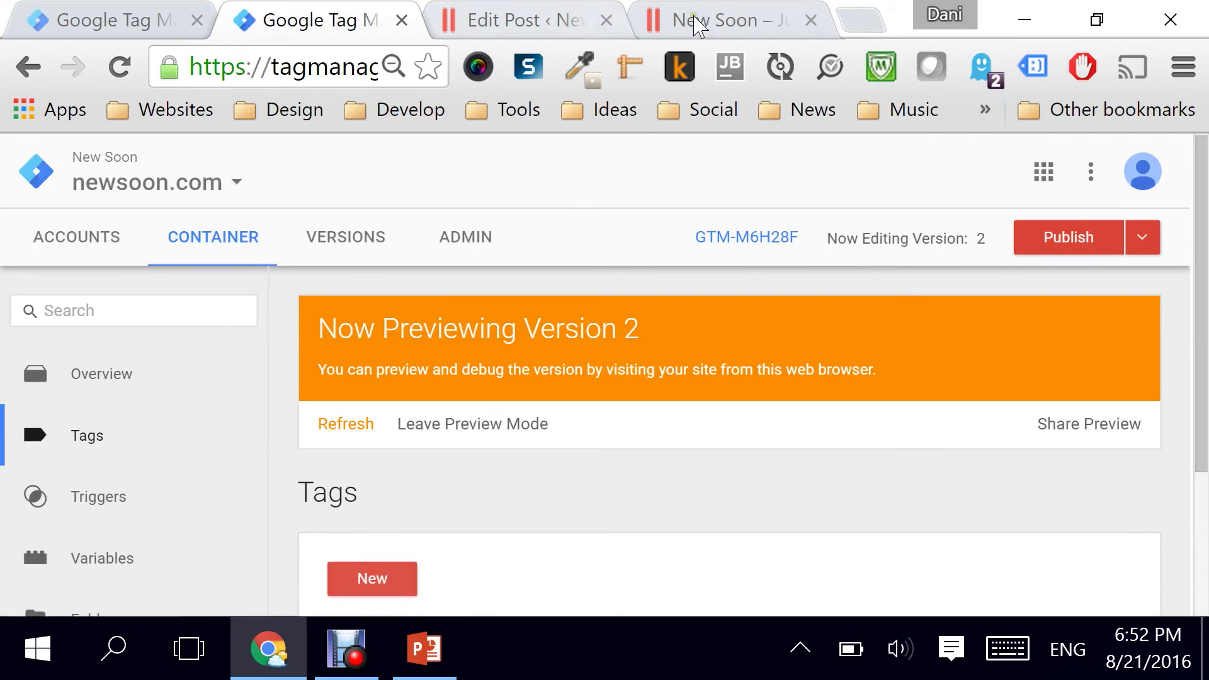
# - Switch to the newsoon.com page, try the History Document PDF link and reload the page in preview mode
pyautogui.click(708, 25)
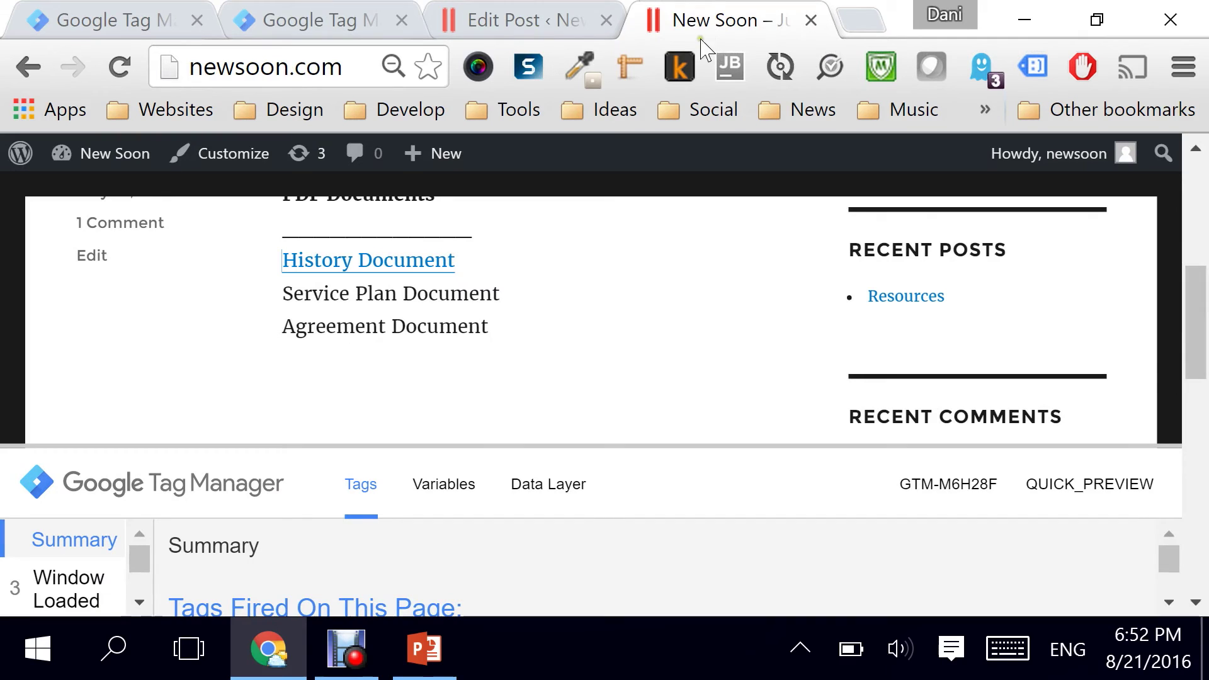
pyautogui.moveTo(1195, 305)
pyautogui.mouseDown()
pyautogui.moveTo(1199, 242)
pyautogui.moveTo(1196, 292)
pyautogui.mouseUp()
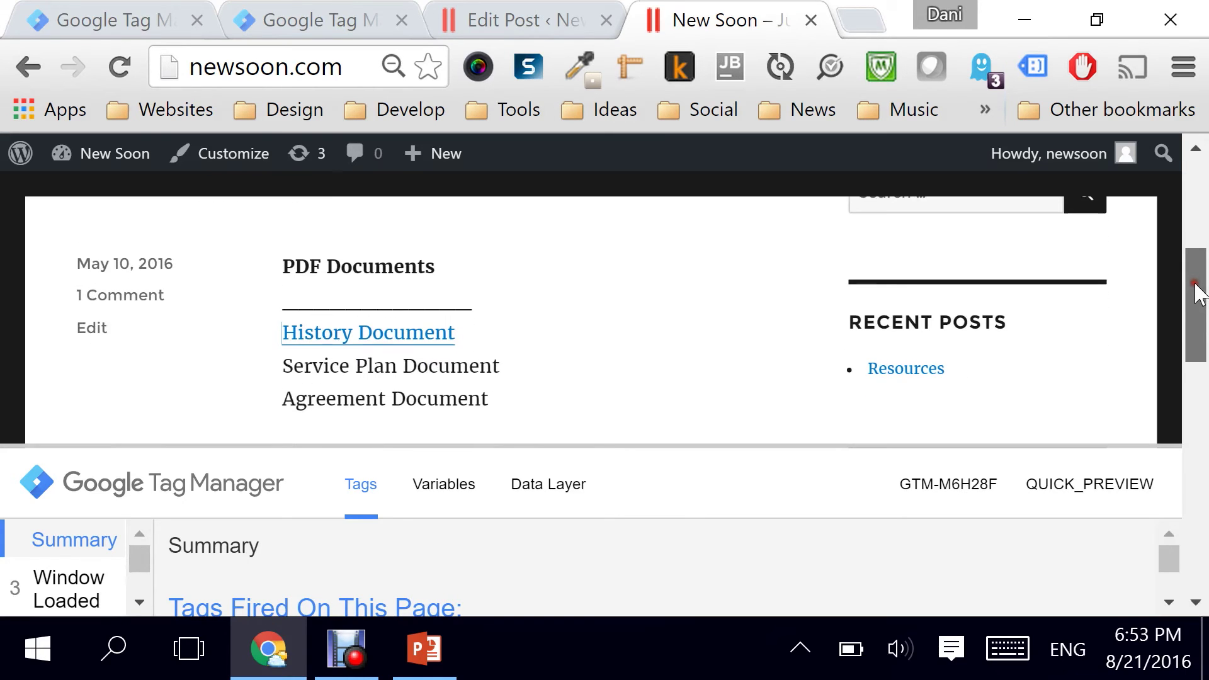
pyautogui.click(340, 345)
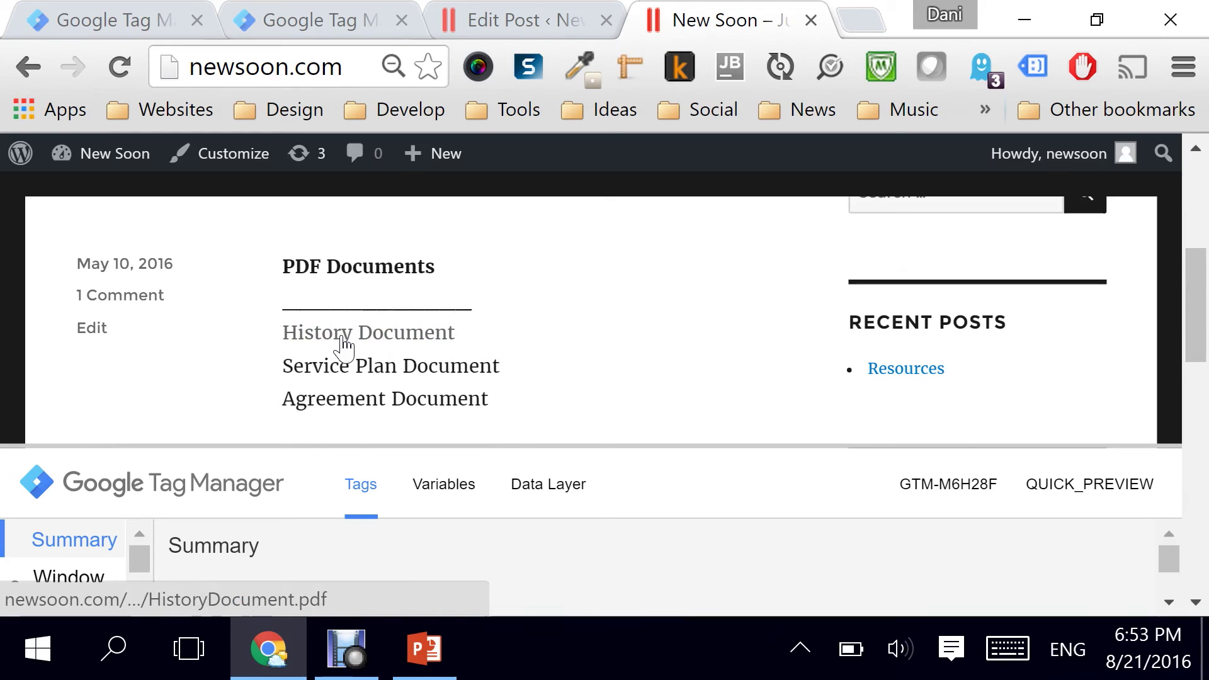
pyautogui.click(344, 345)
pyautogui.click(116, 69)
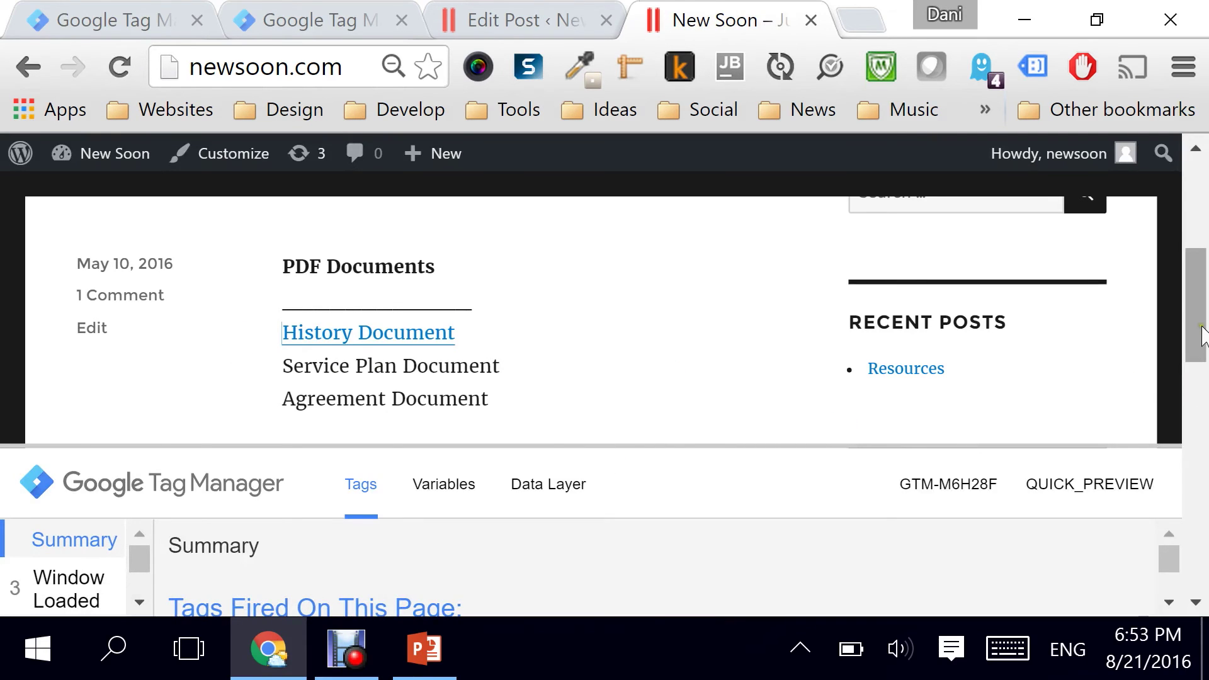
# - Enlarge the Tag Manager debug pane and open the History Document PDF from the page
pyautogui.scroll(-2, 1195, 343)
pyautogui.moveTo(627, 446); pyautogui.dragTo(626, 342)
pyautogui.click(391, 224)
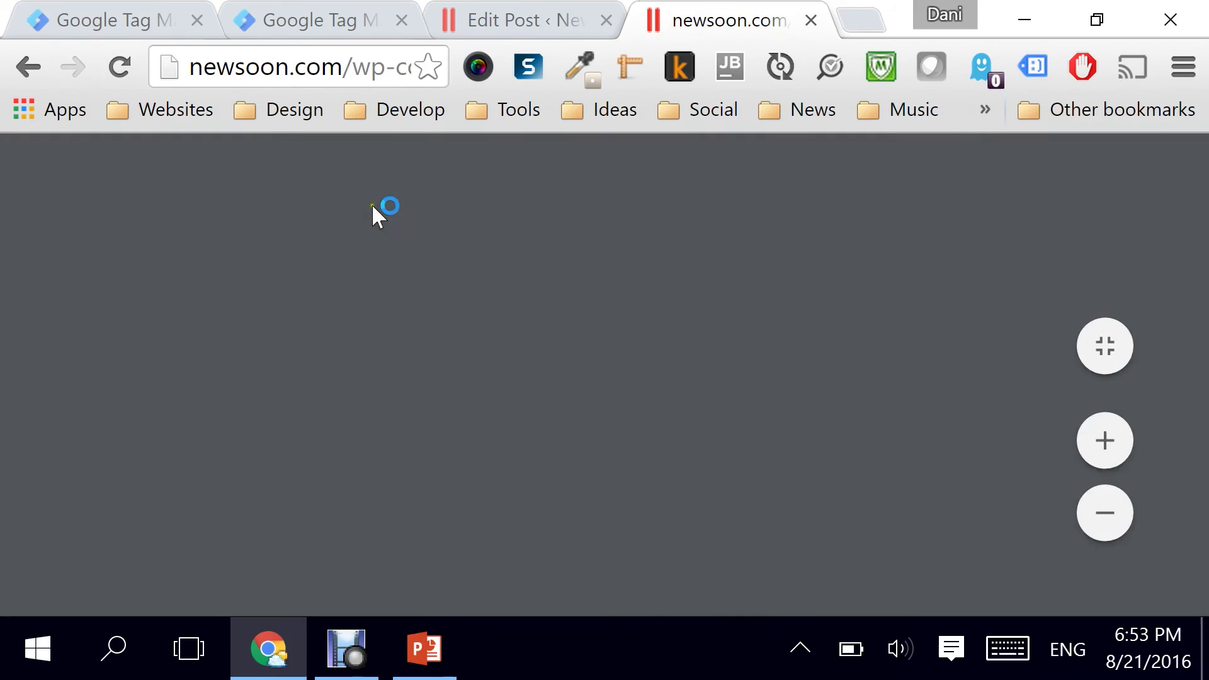
# - Switch to Google Analytics and open the Real-Time Events report for the New Soon site
pyautogui.click(507, 24)
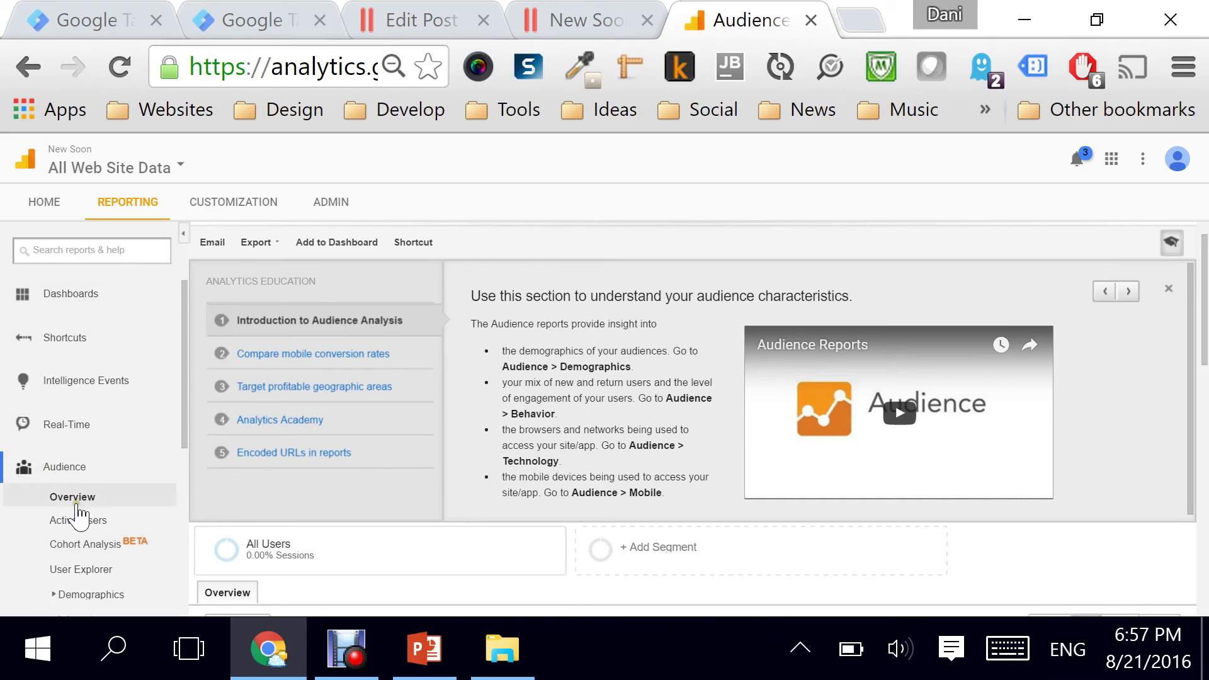
pyautogui.moveTo(185, 359); pyautogui.dragTo(183, 411)
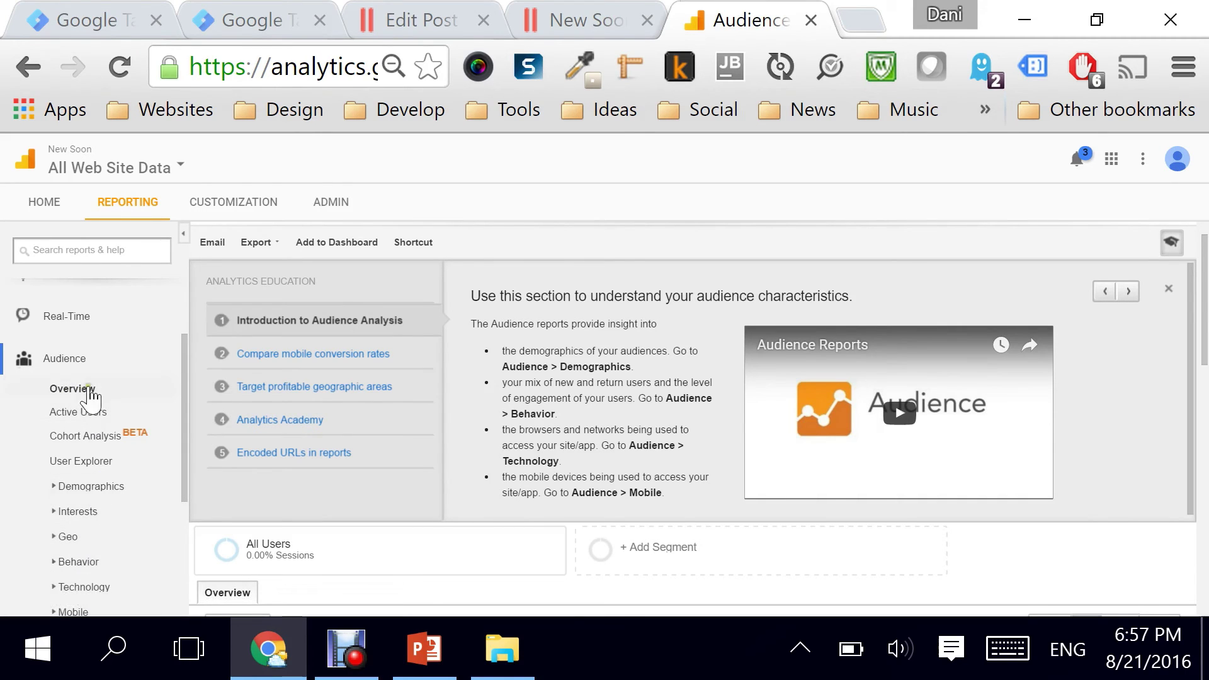
pyautogui.click(76, 317)
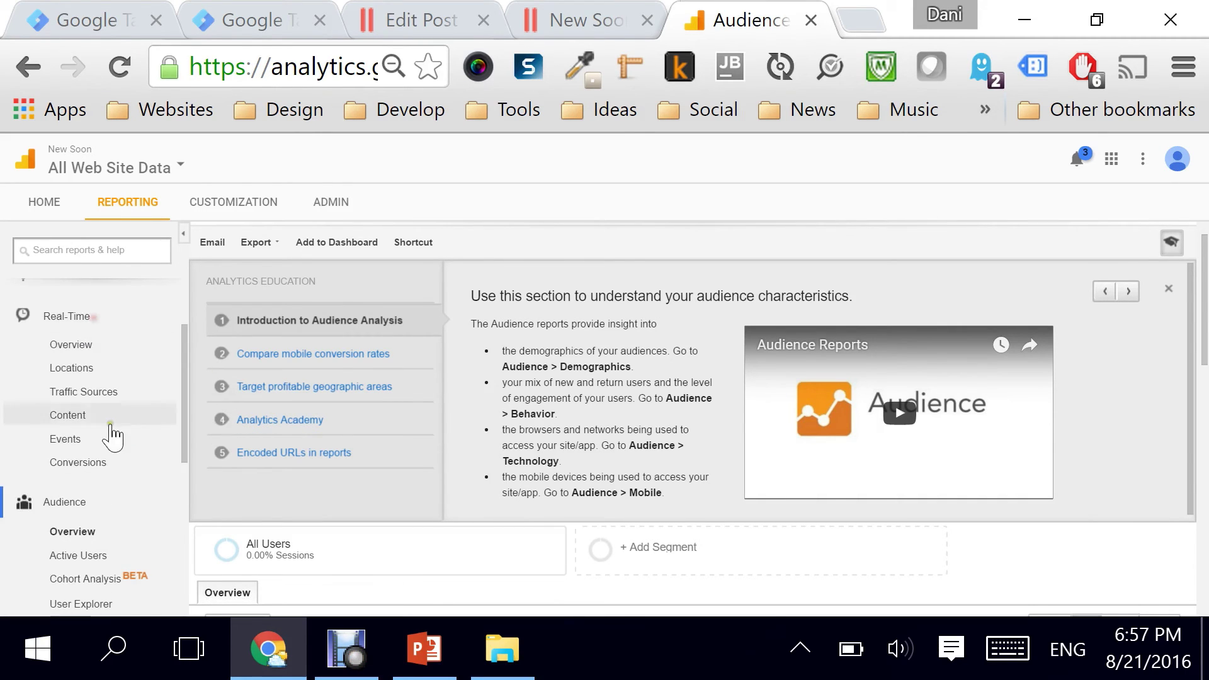
pyautogui.click(80, 444)
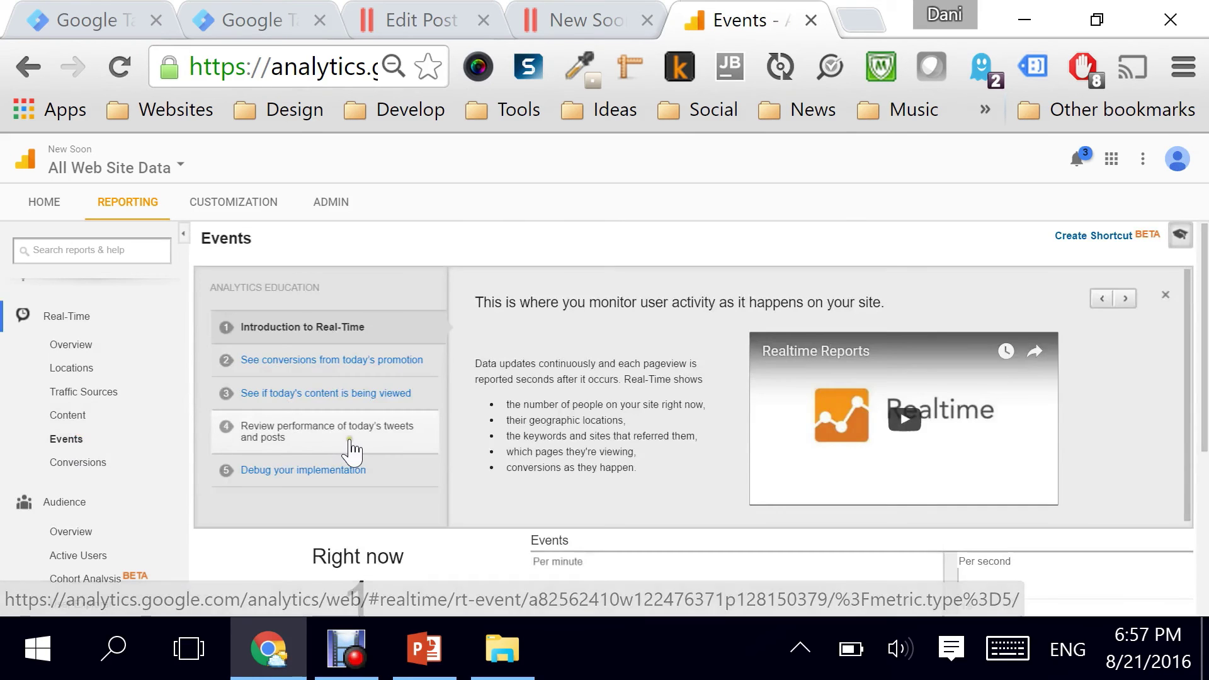
# - Examine the last 30 minutes of events, open the Downloads category and check the event label of its PDF Downloads action
pyautogui.scroll(-5, 351, 449)
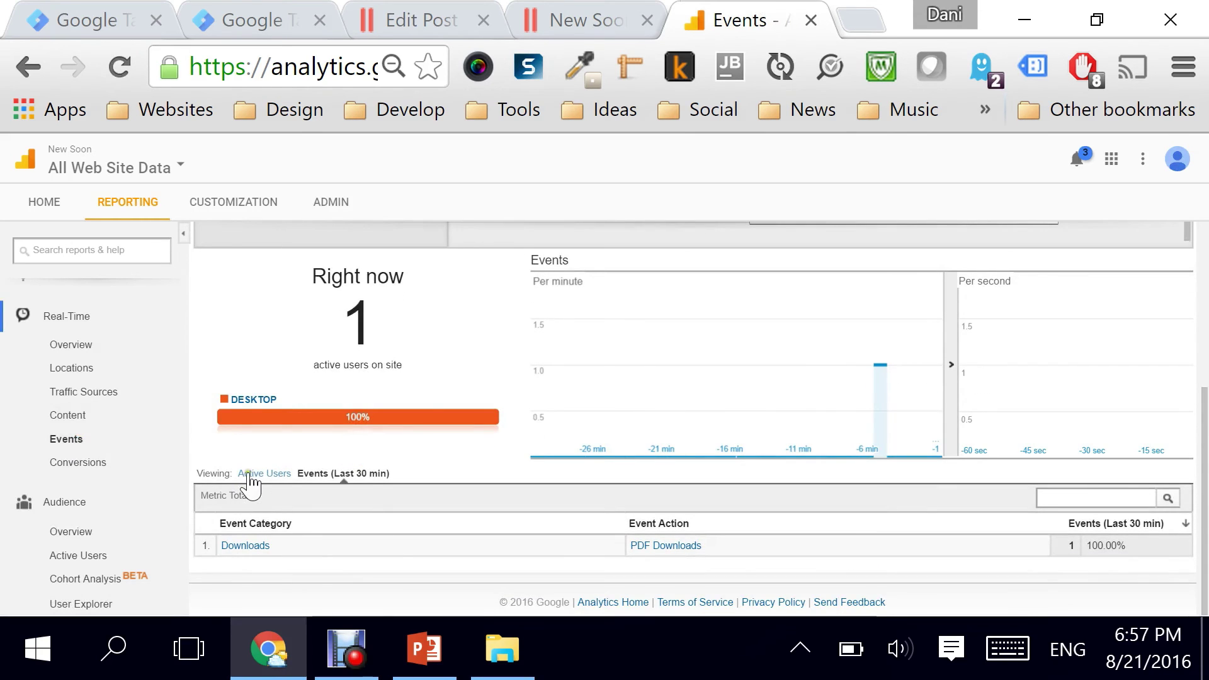
pyautogui.scroll(1, 255, 546)
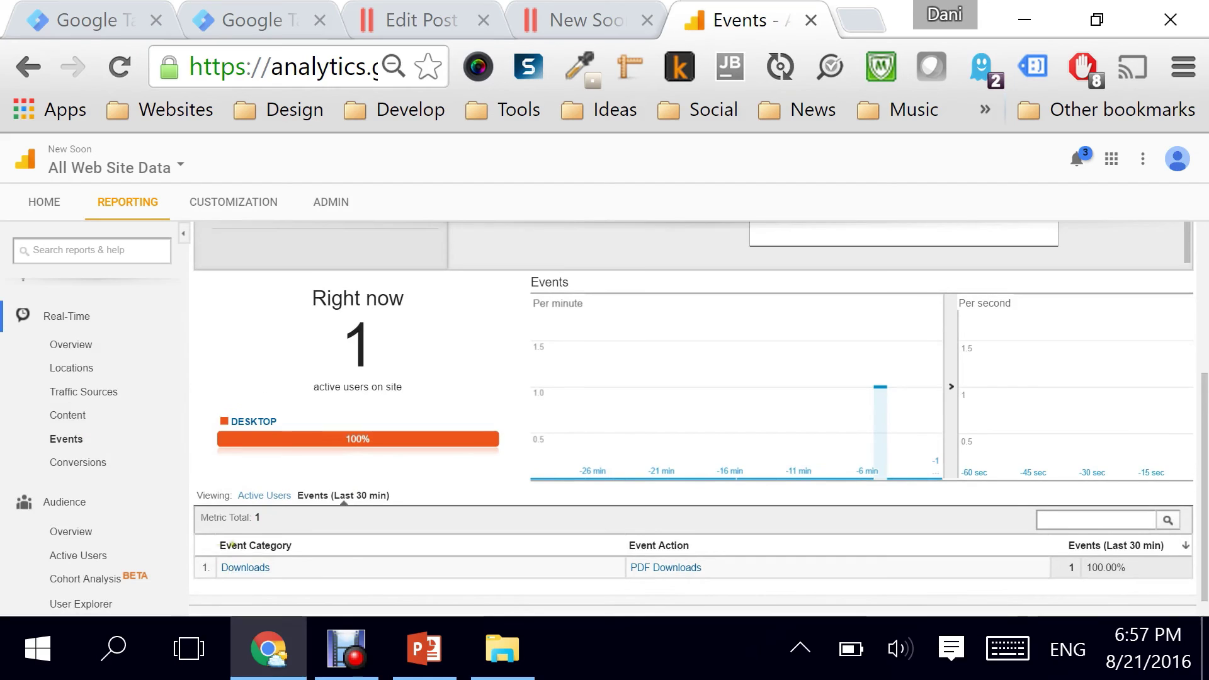
pyautogui.scroll(-1, 272, 566)
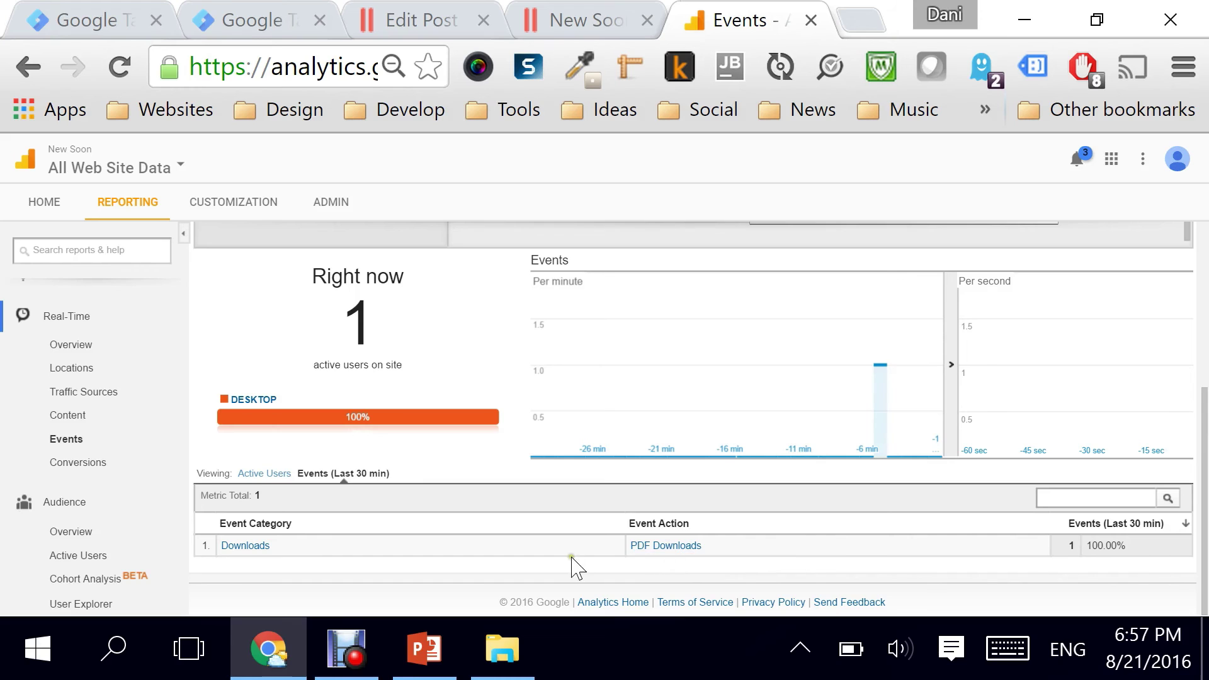
pyautogui.click(245, 547)
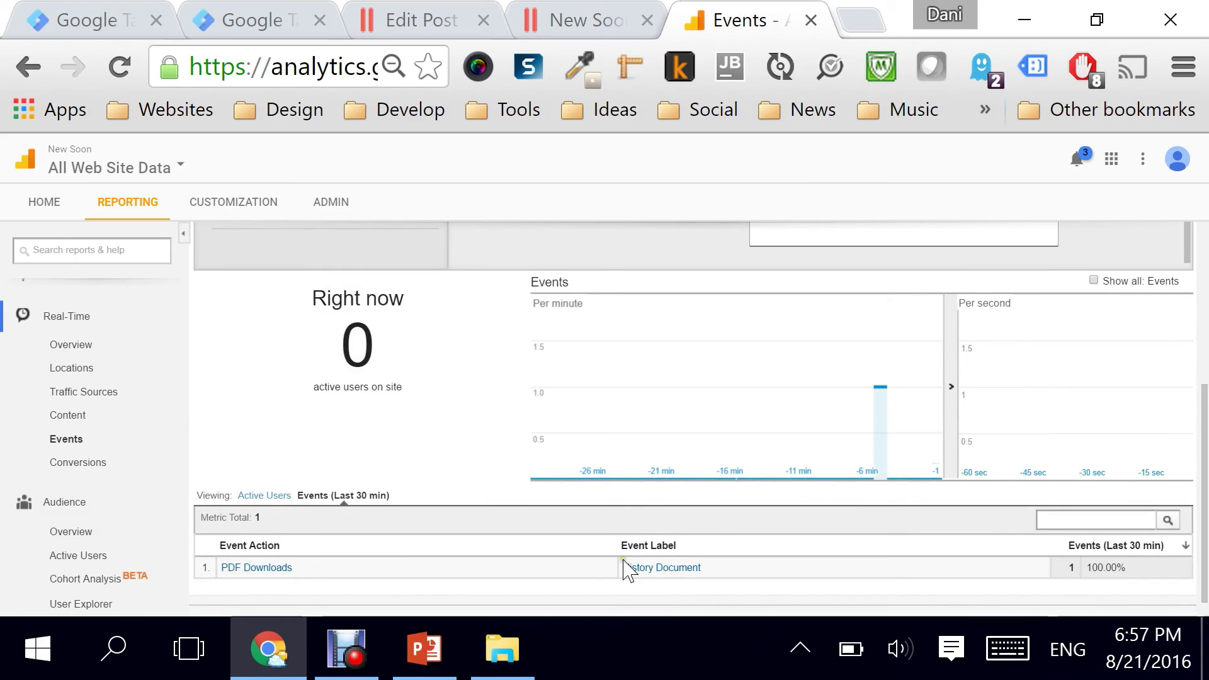
pyautogui.moveTo(619, 545); pyautogui.dragTo(690, 548)
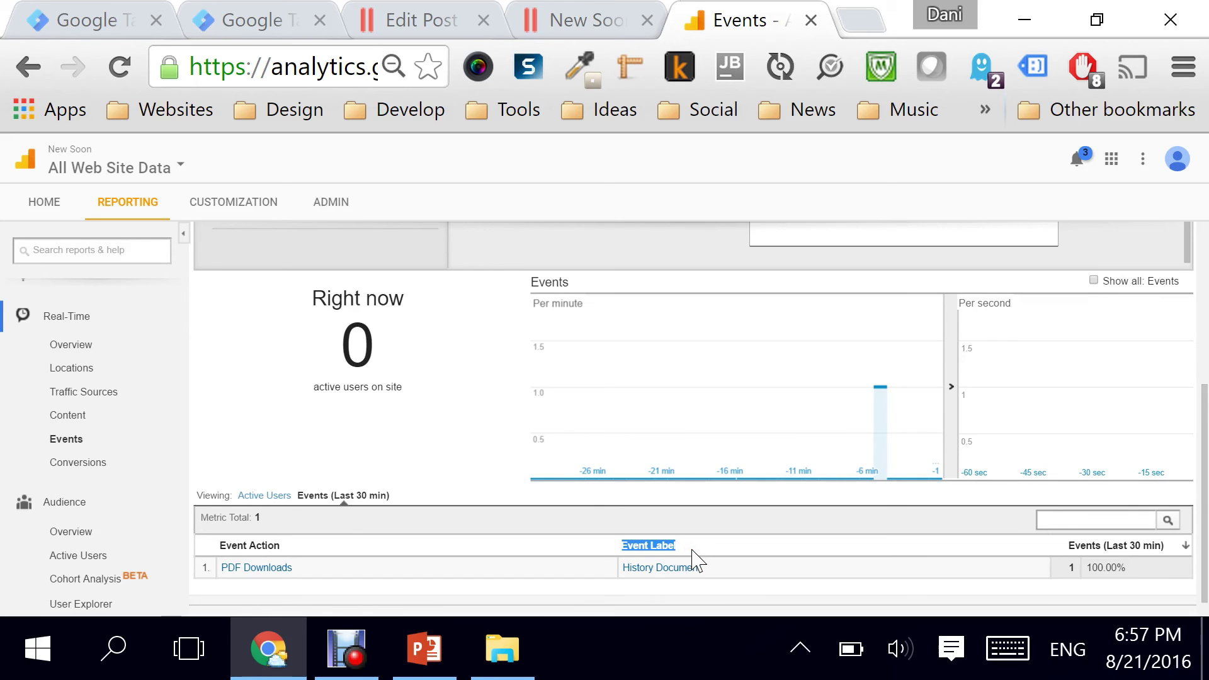
# - Switch to Google Tag Manager and start publishing version 2 of the newsoon.com container
pyautogui.click(280, 26)
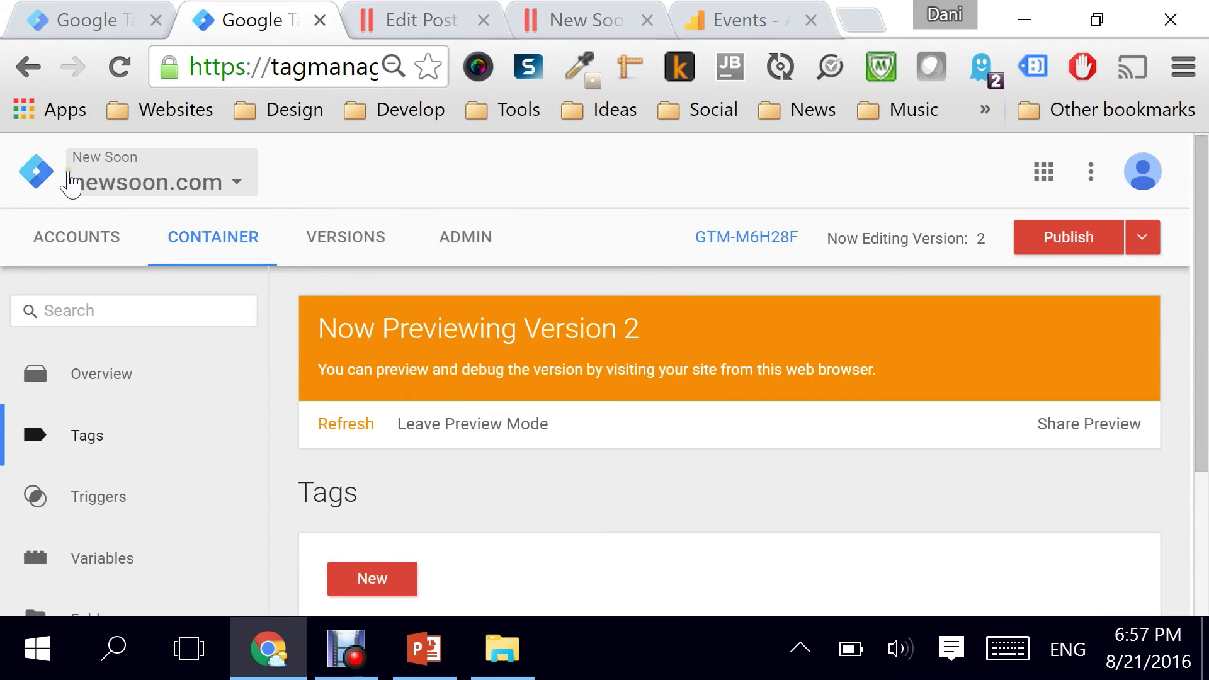
pyautogui.click(1074, 237)
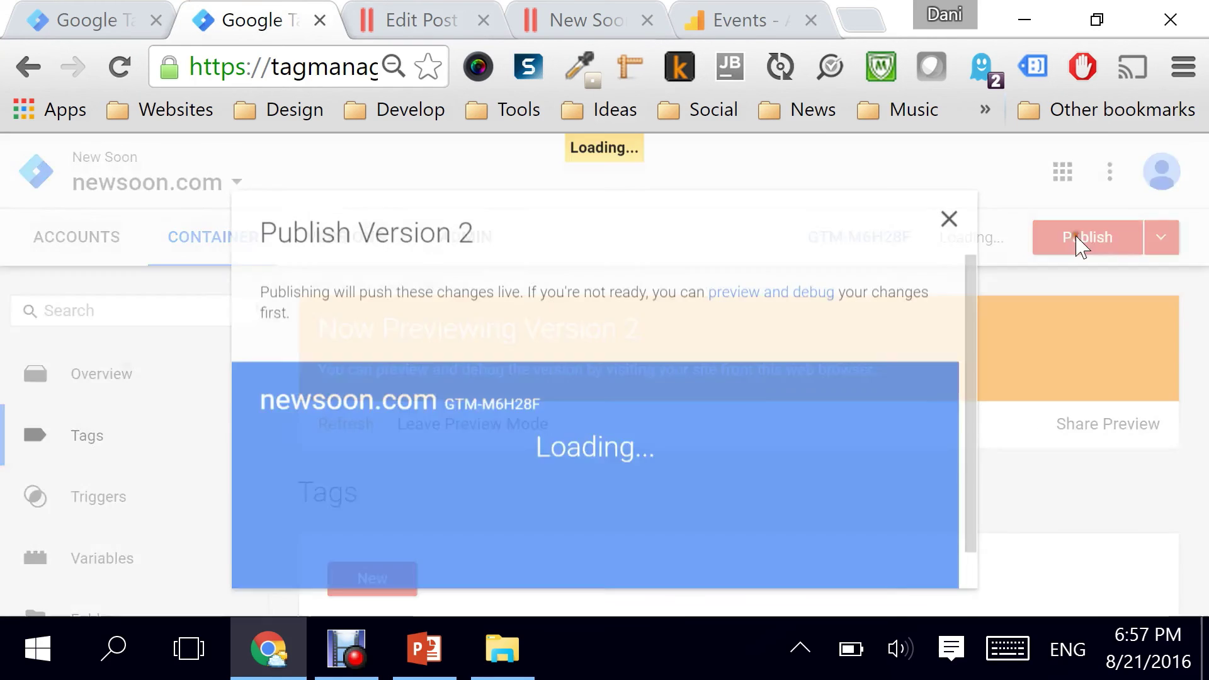